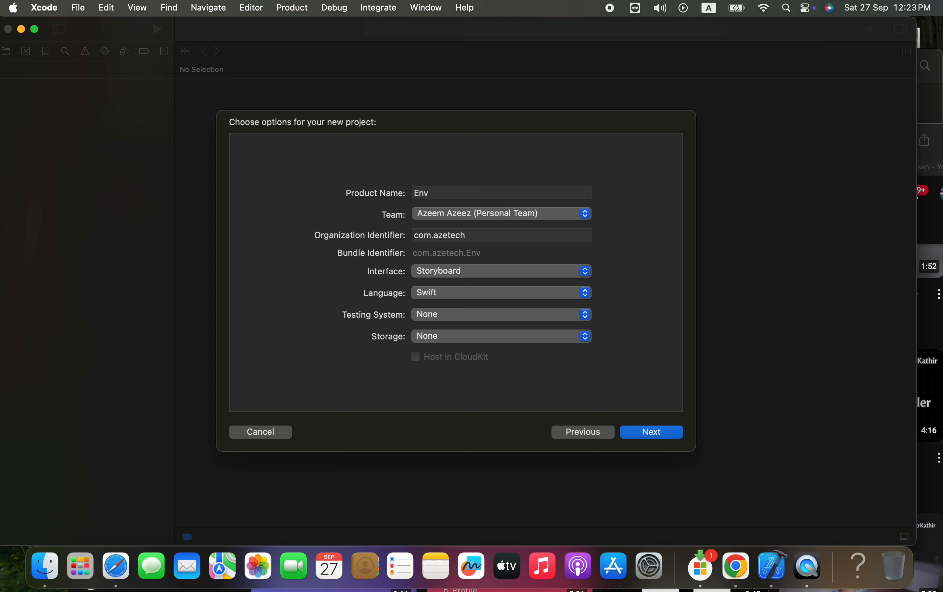
# Name the new project EnvDemo and create it in the iOS Projects folder
pyautogui.write('emo')
pyautogui.click(656, 431)
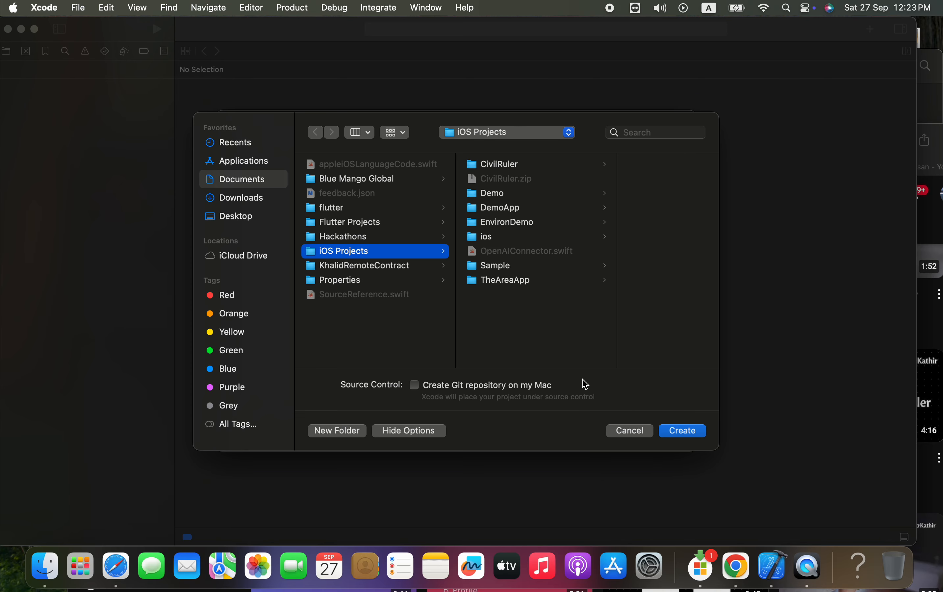
pyautogui.click(686, 434)
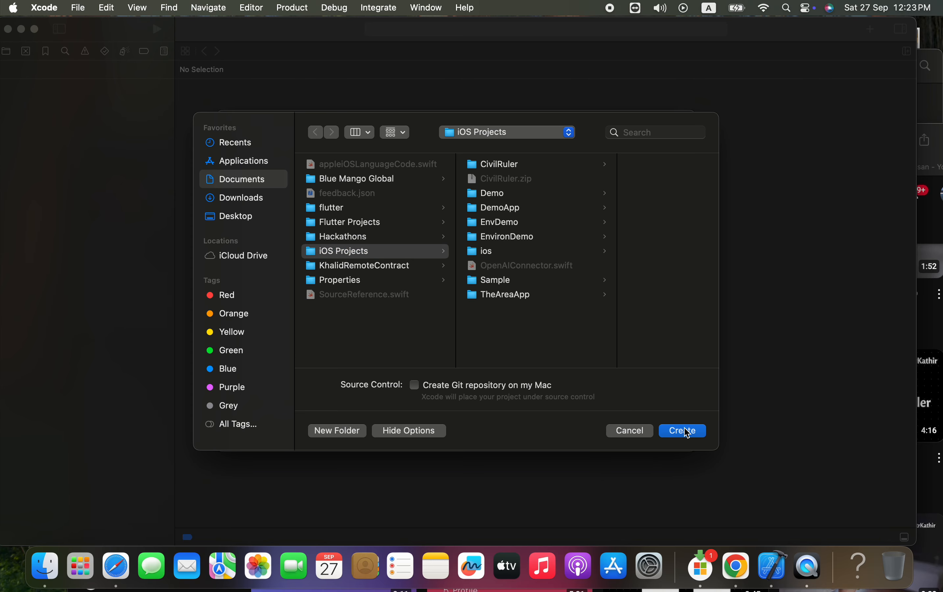
pyautogui.click(686, 434)
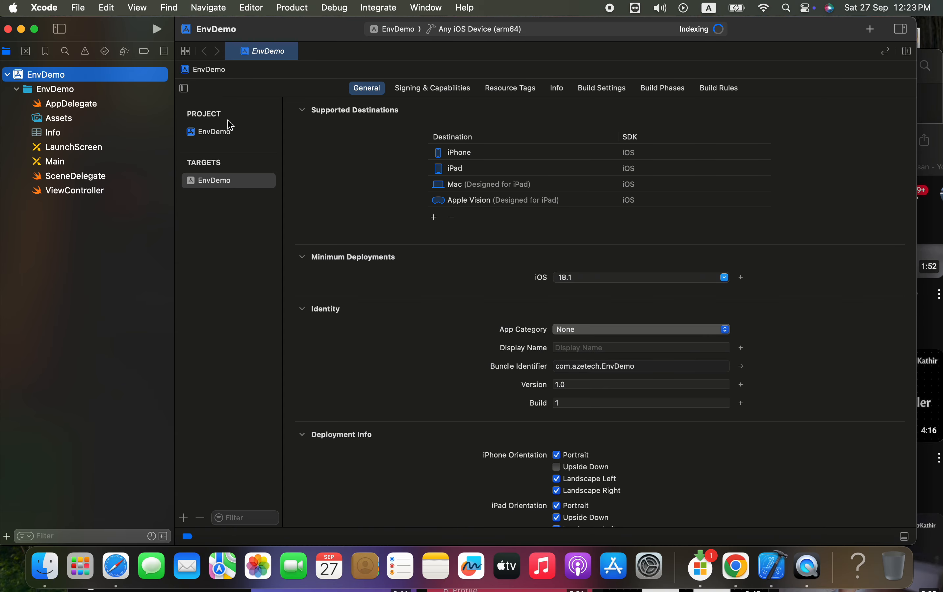
# Rename the EnvDemo project's Debug build configuration to Debug-Dev
pyautogui.click(230, 132)
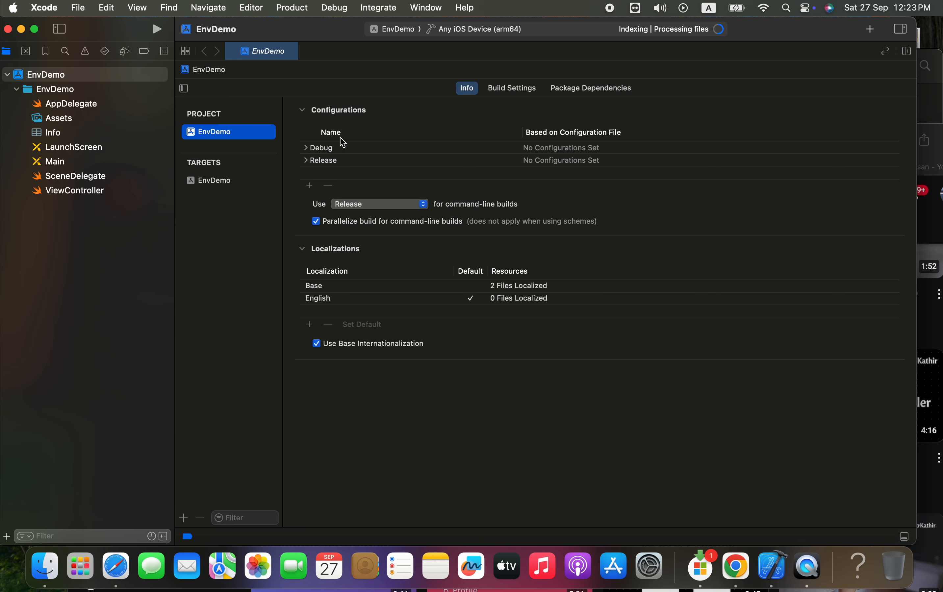
pyautogui.click(325, 151)
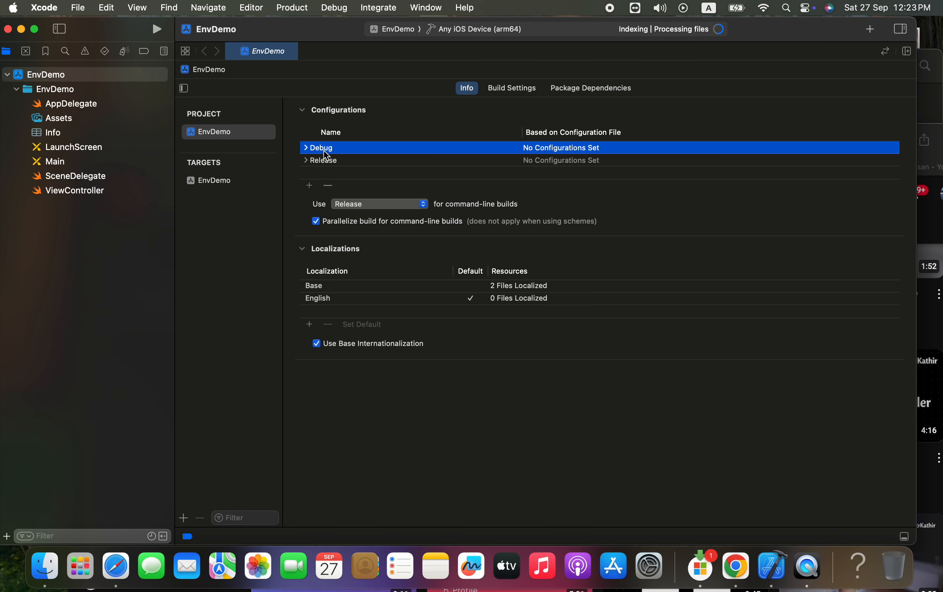
pyautogui.click(337, 148)
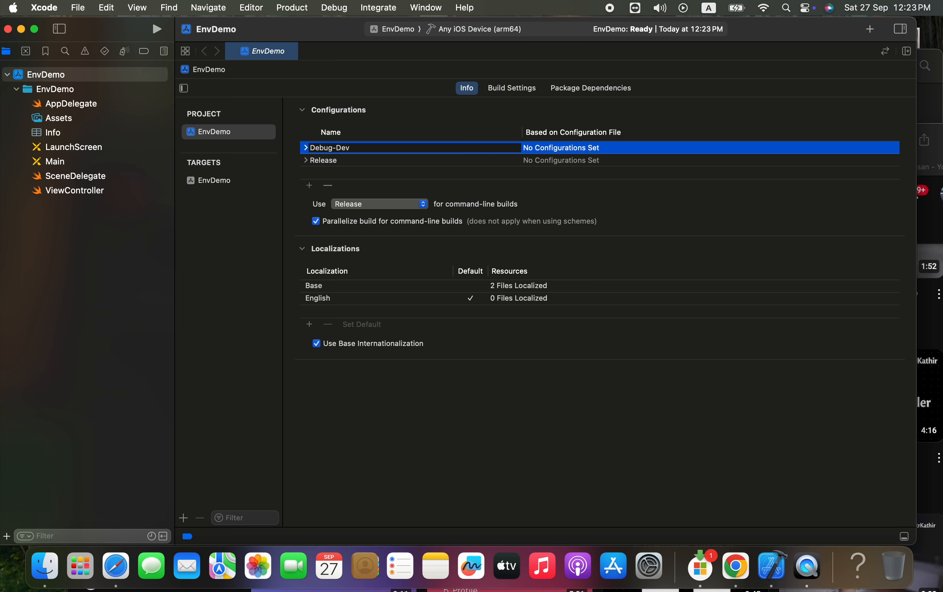
pyautogui.click(375, 123)
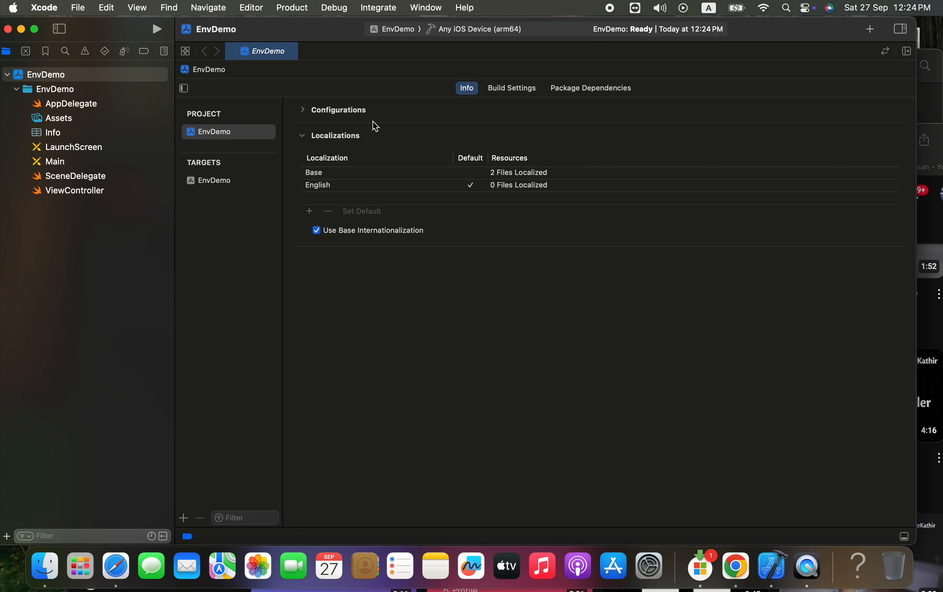
pyautogui.click(304, 110)
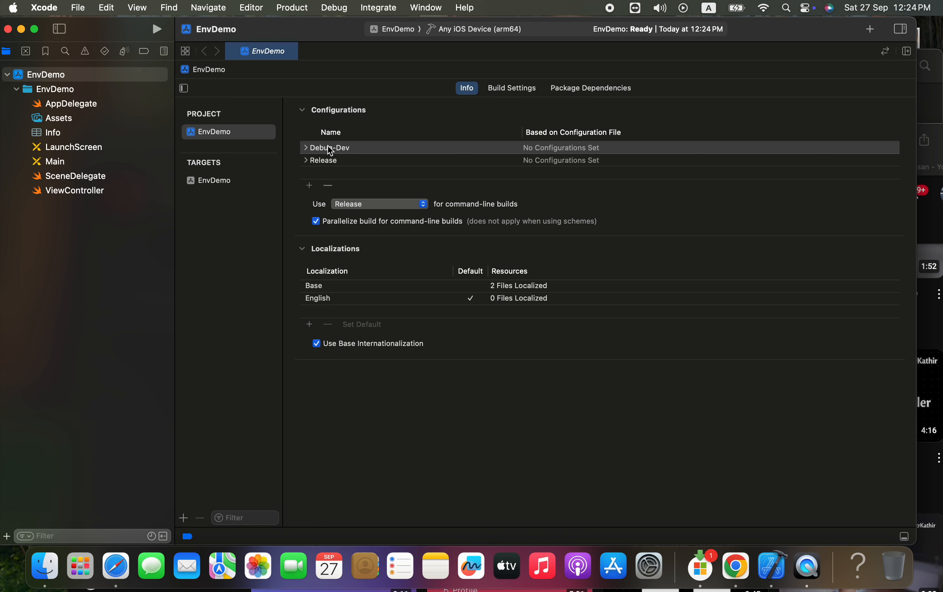
# Duplicate the Debug-Dev configuration and name the copy Debug-QA
pyautogui.click(309, 185)
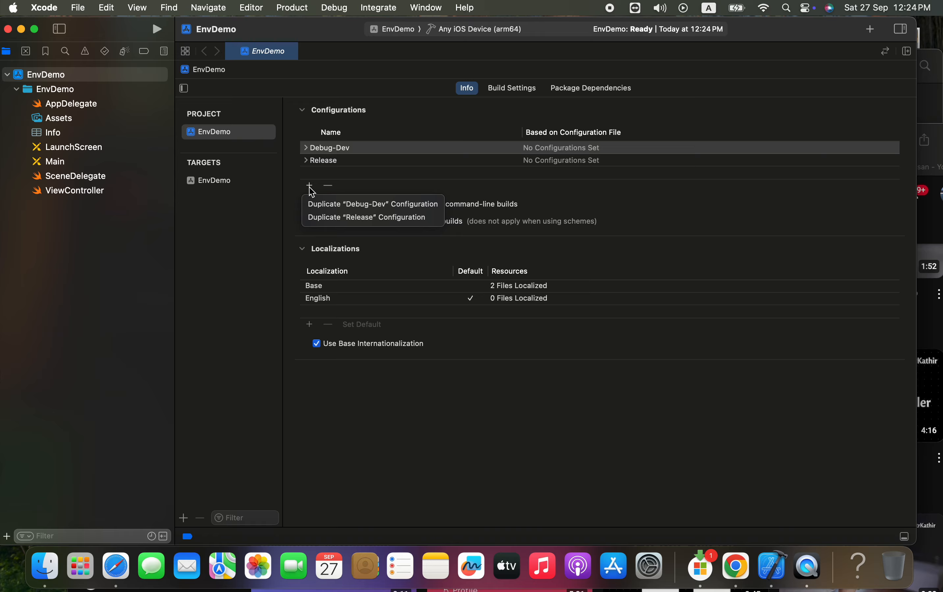
pyautogui.click(344, 207)
pyautogui.doubleClick(360, 160)
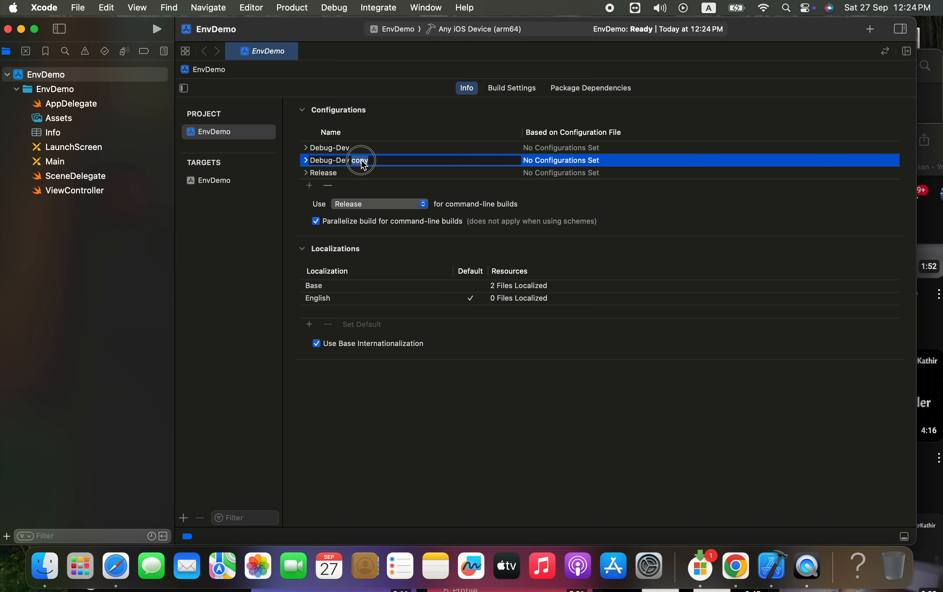
pyautogui.press('BackSpace')
pyautogui.press('BackSpace')
pyautogui.press('Return')
# Duplicate the Debug-QA configuration and name the copy Debug-Prod
pyautogui.click(309, 185)
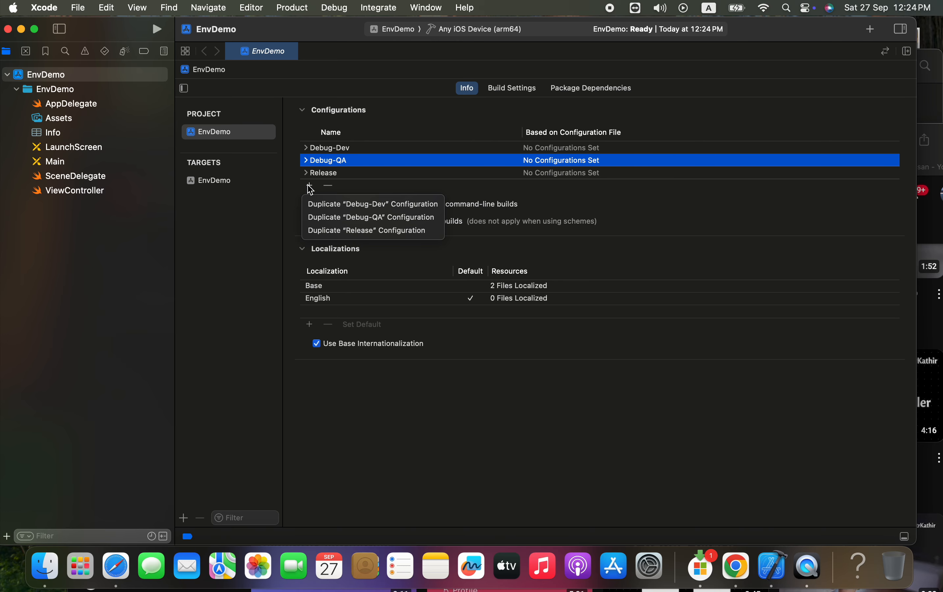
pyautogui.click(333, 217)
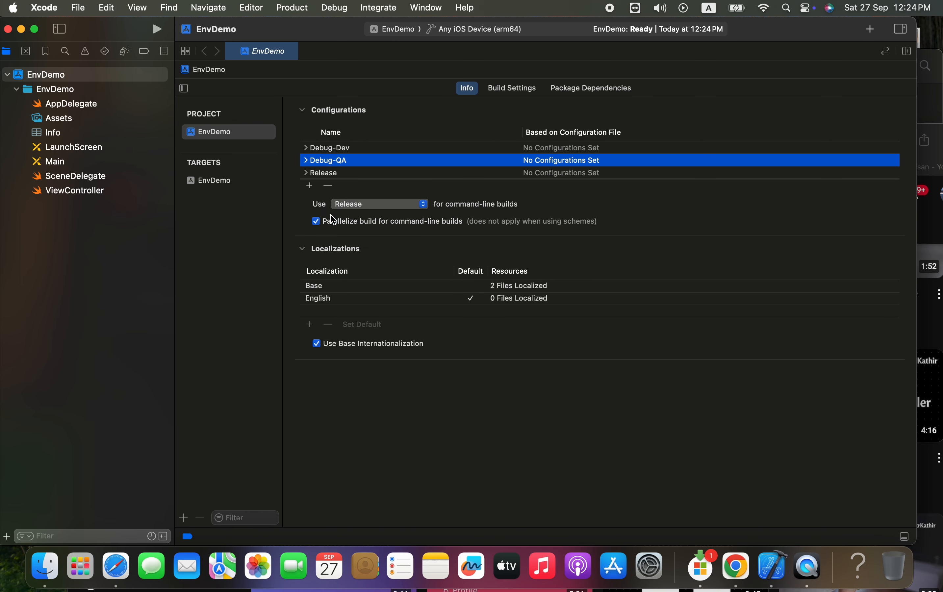
pyautogui.press('Right')
pyautogui.press('BackSpace')
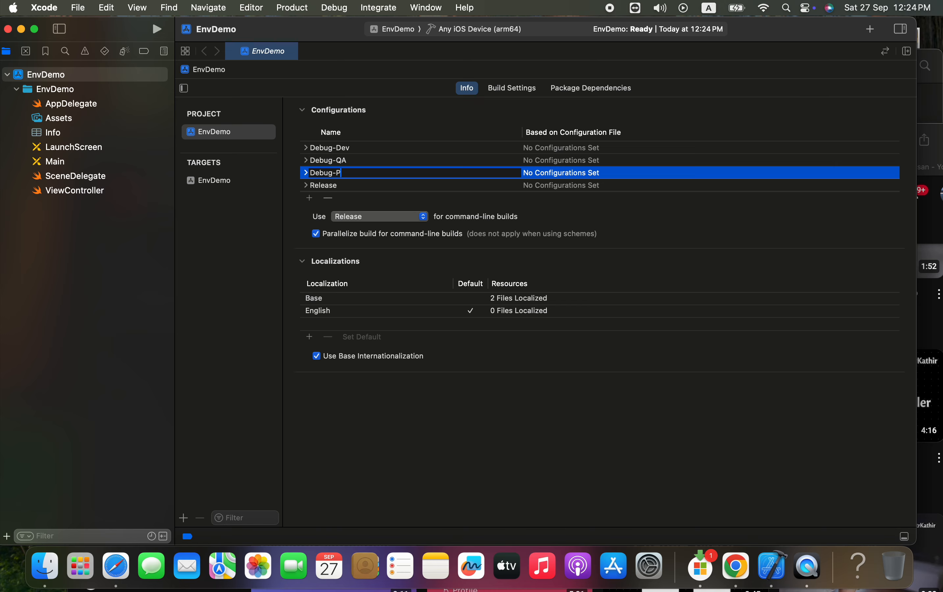
pyautogui.press('Return')
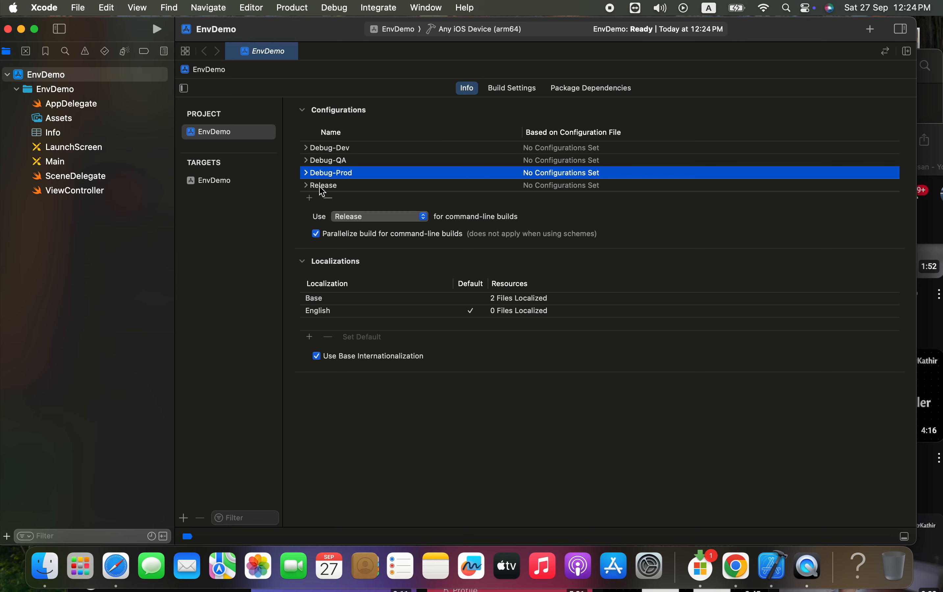
# Duplicate the Release configuration and name the copy Release-QA
pyautogui.click(309, 199)
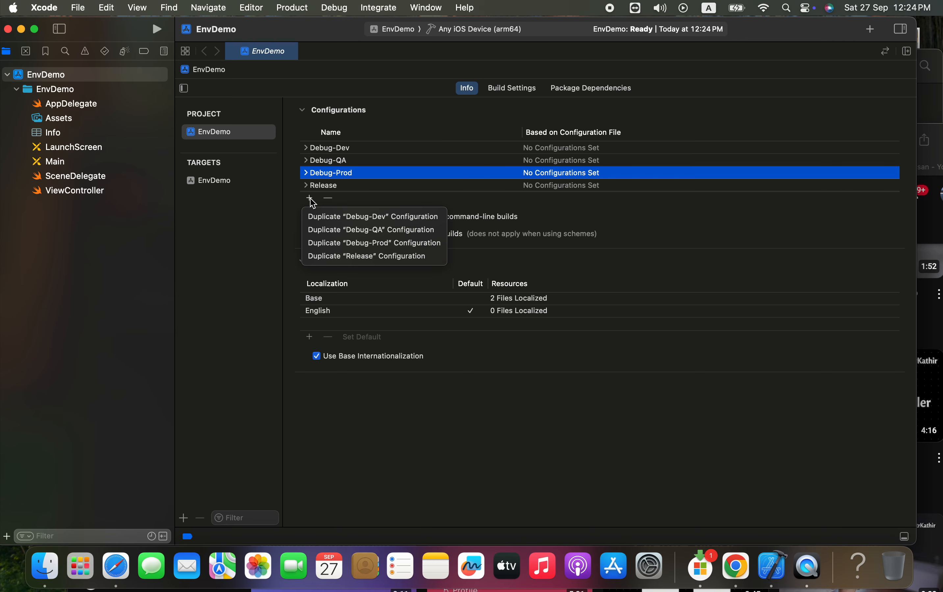
pyautogui.click(340, 257)
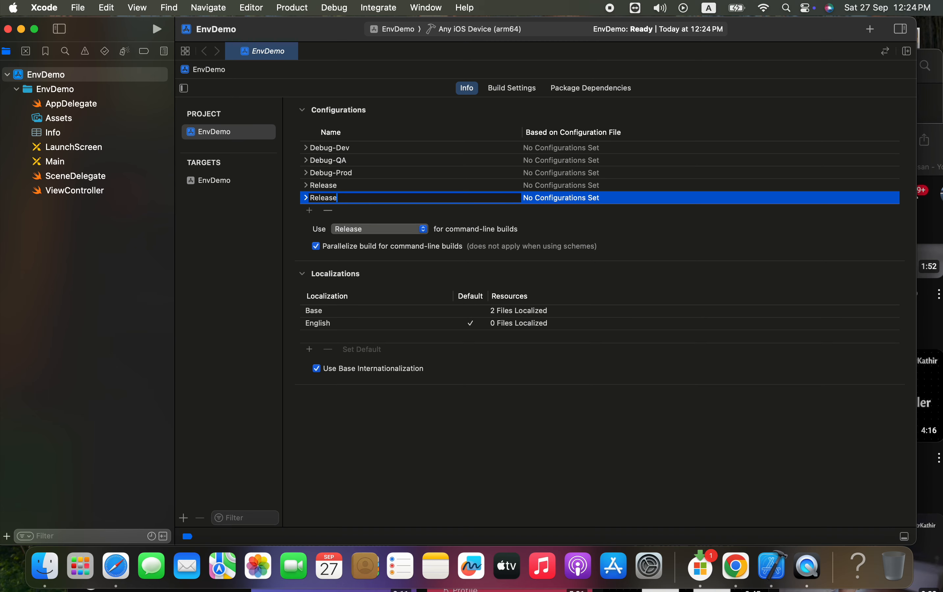
# Try to rename the original Release configuration to Release-Dev
pyautogui.click(350, 185)
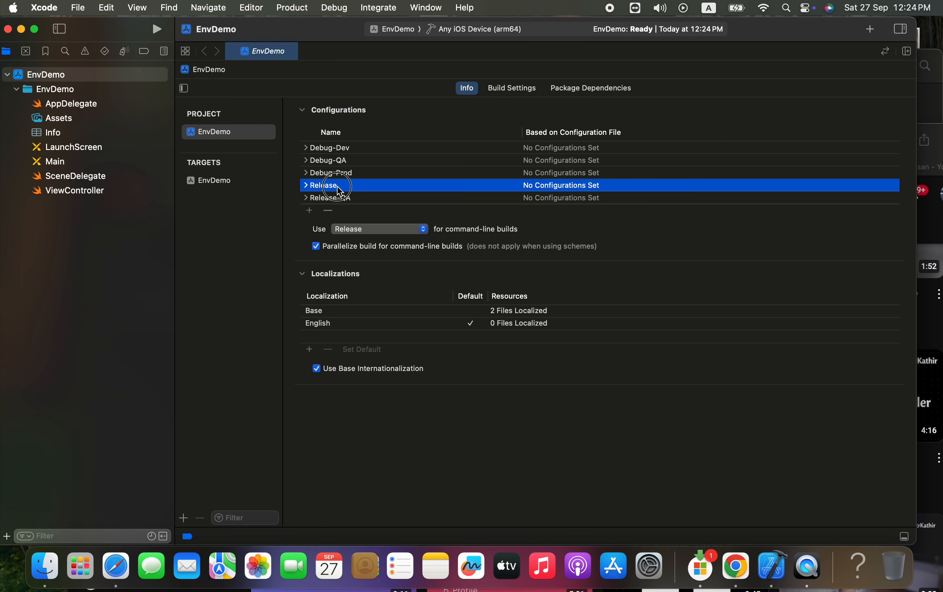
pyautogui.click(349, 186)
pyautogui.write('-Dev')
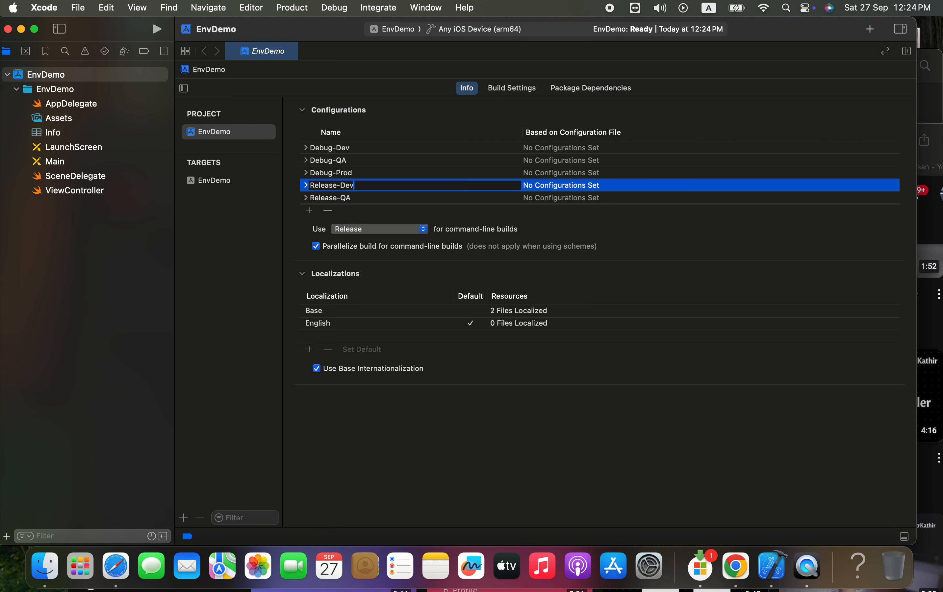
# Duplicate the Release-QA configuration and name the copy Release-Prod
pyautogui.click(309, 210)
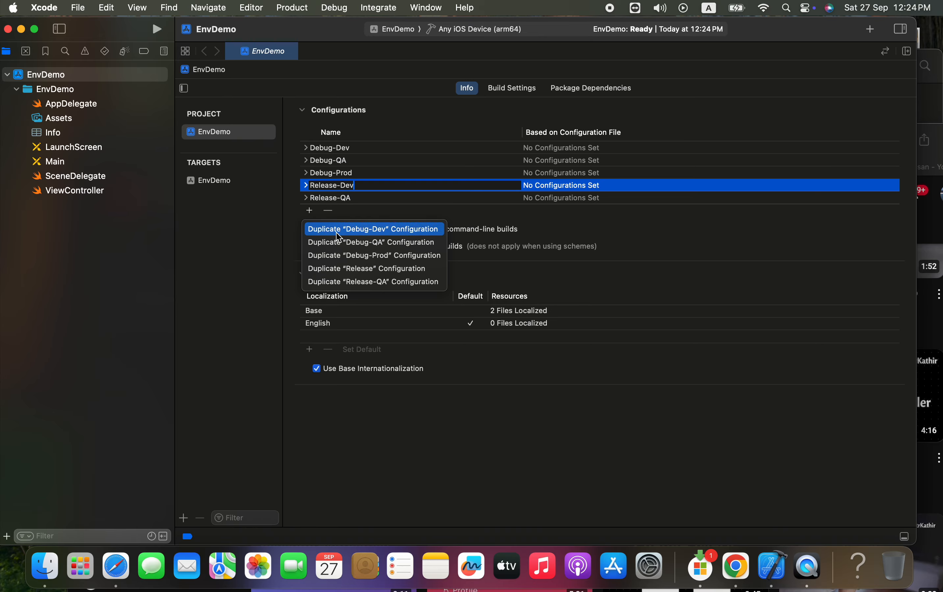
pyautogui.click(342, 283)
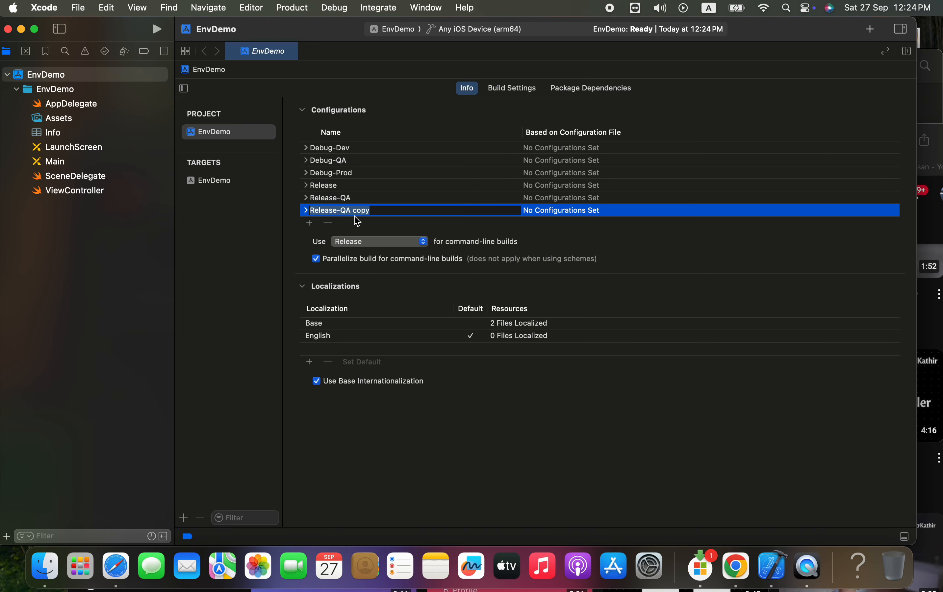
pyautogui.click(341, 212)
pyautogui.moveTo(341, 211); pyautogui.dragTo(395, 211)
pyautogui.write('Prod')
# Rename the original Release configuration to Release-Dev
pyautogui.click(359, 186)
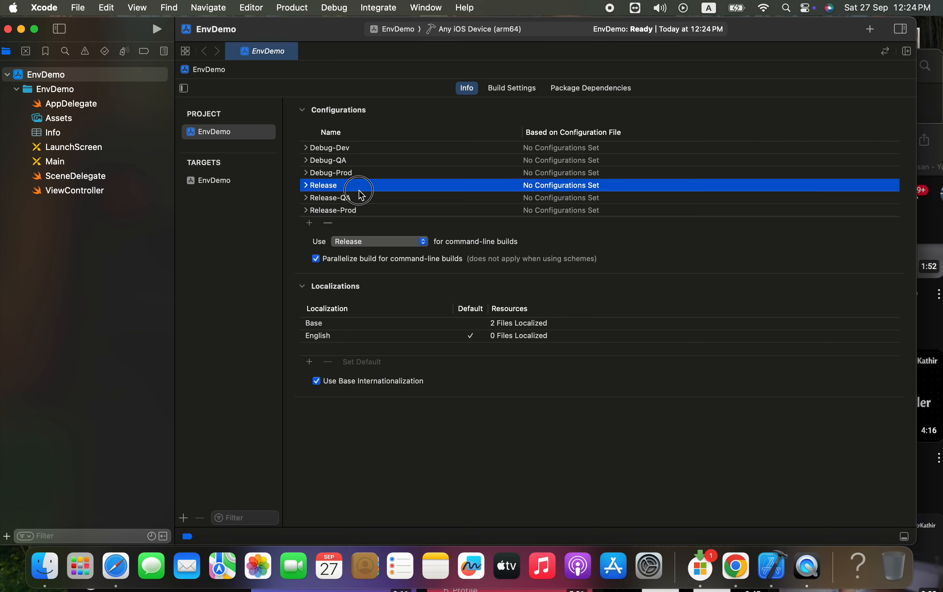
pyautogui.click(346, 186)
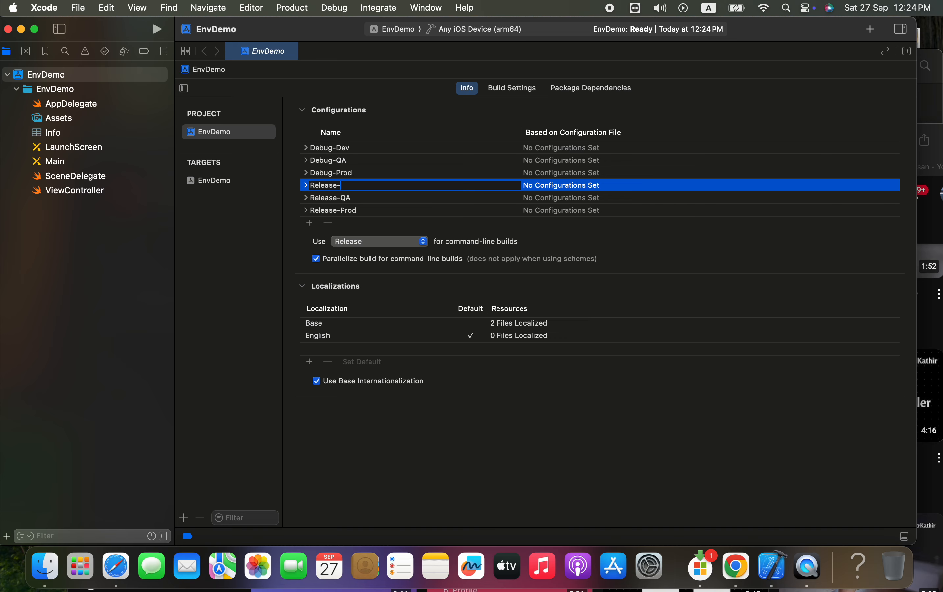
pyautogui.press('Return')
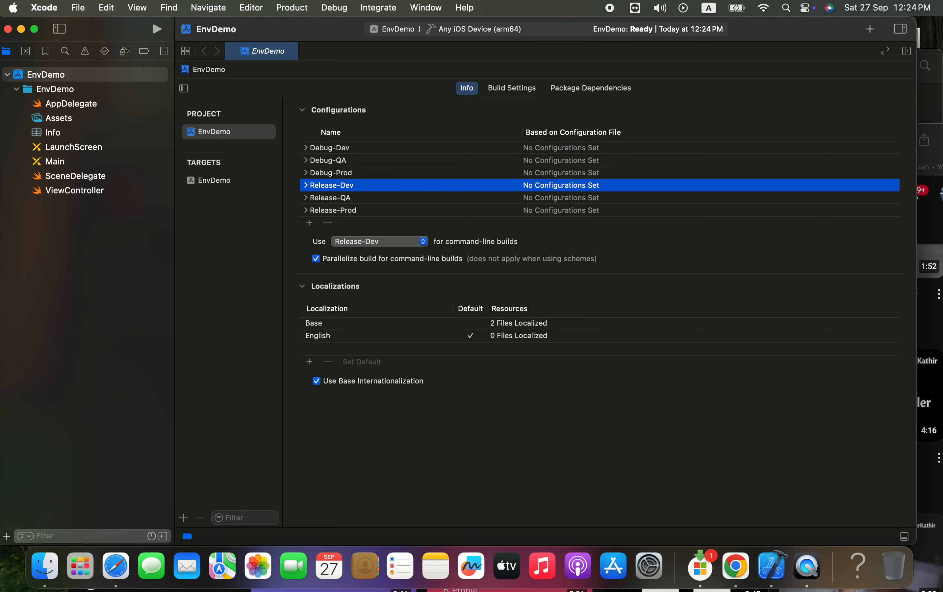
pyautogui.click(272, 219)
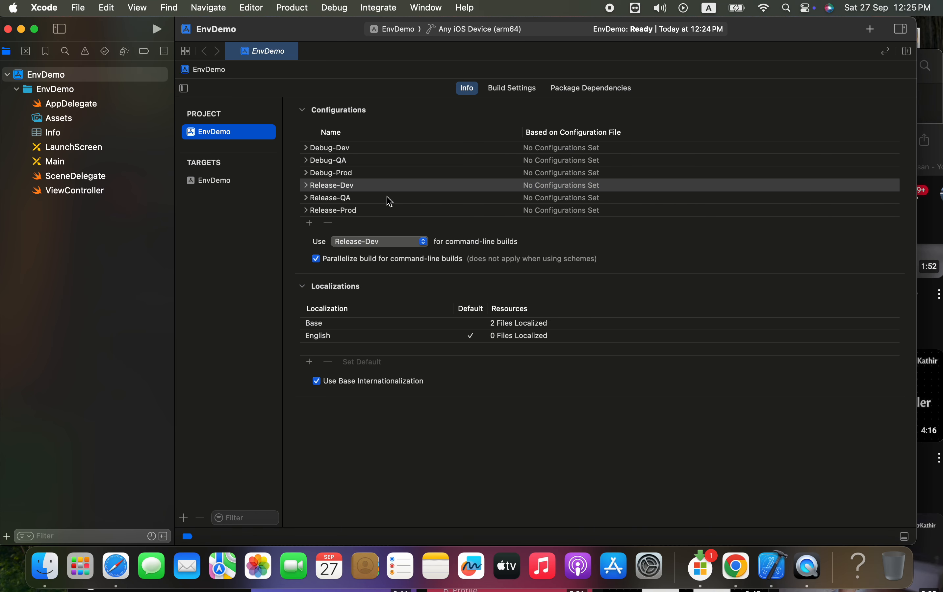
# Create a new scheme named EnvDemo-Dev for the EnvDemo target
pyautogui.click(396, 31)
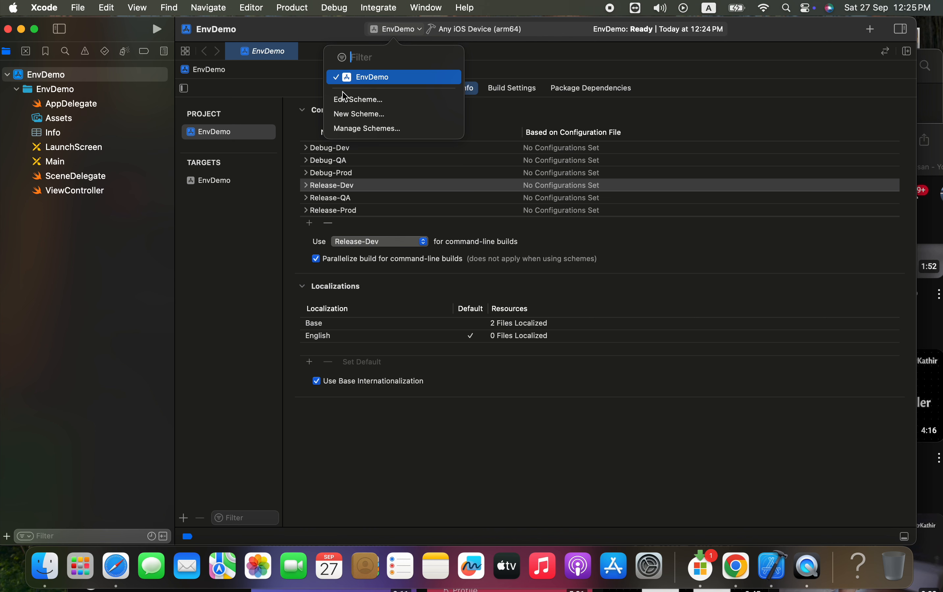
pyautogui.click(361, 115)
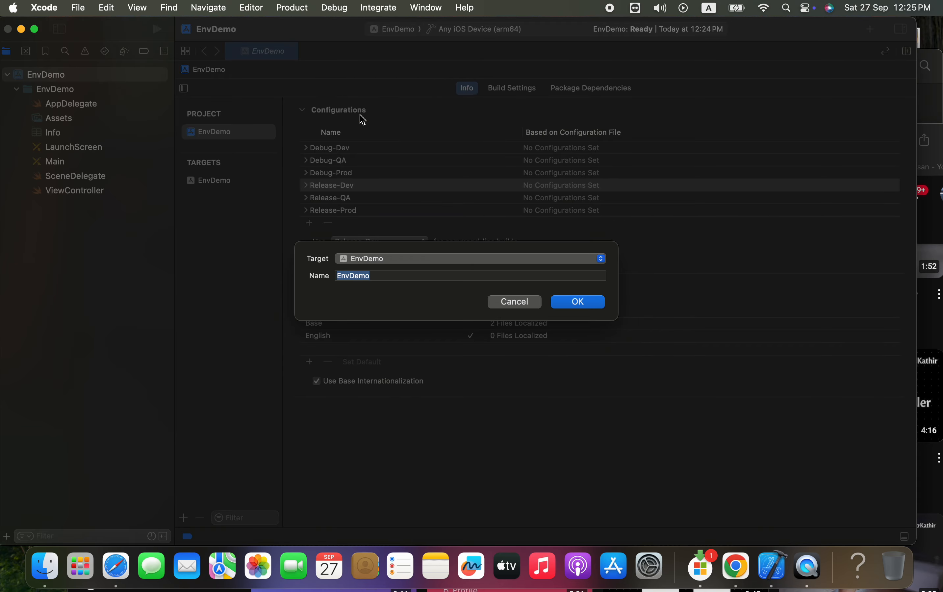
pyautogui.click(393, 271)
pyautogui.press('Return')
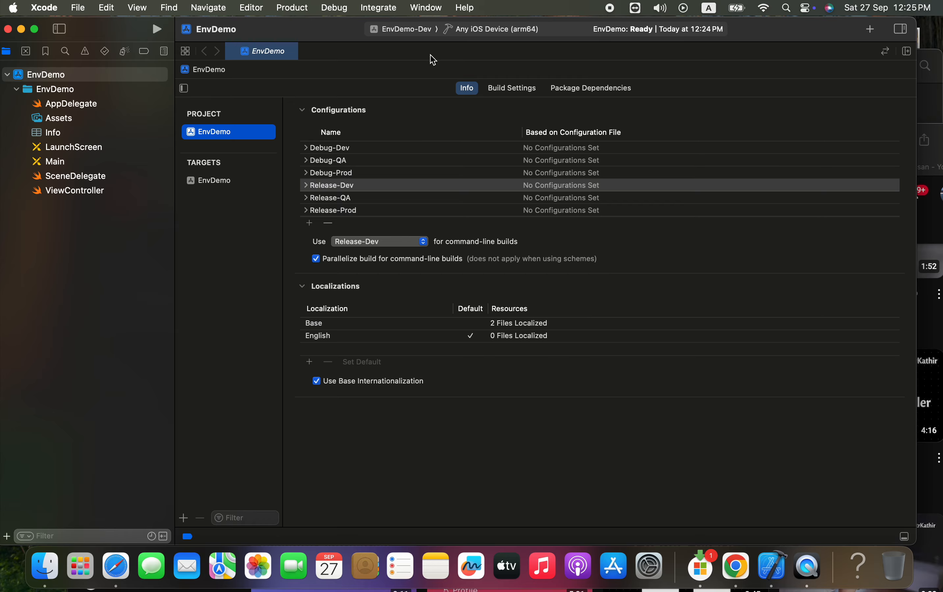
# Create another scheme for the EnvDemo target, named EnvDemo-QA
pyautogui.click(412, 32)
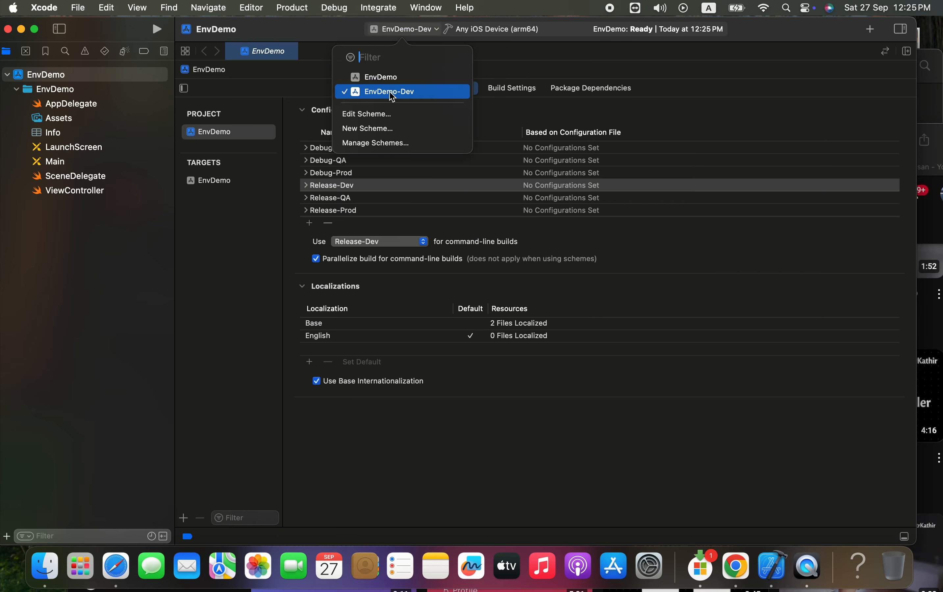
pyautogui.click(386, 126)
pyautogui.click(391, 276)
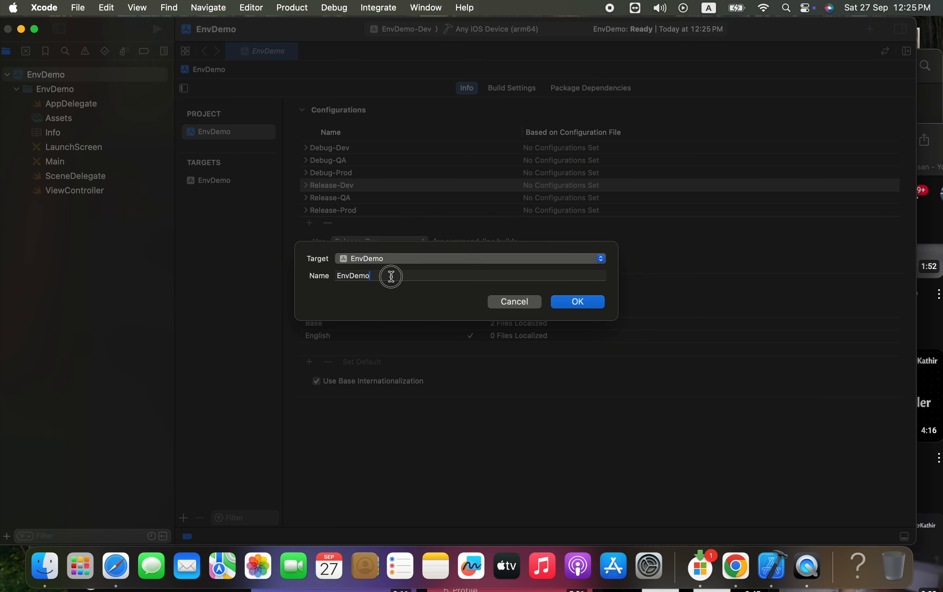
pyautogui.write('-QA')
pyautogui.press('Return')
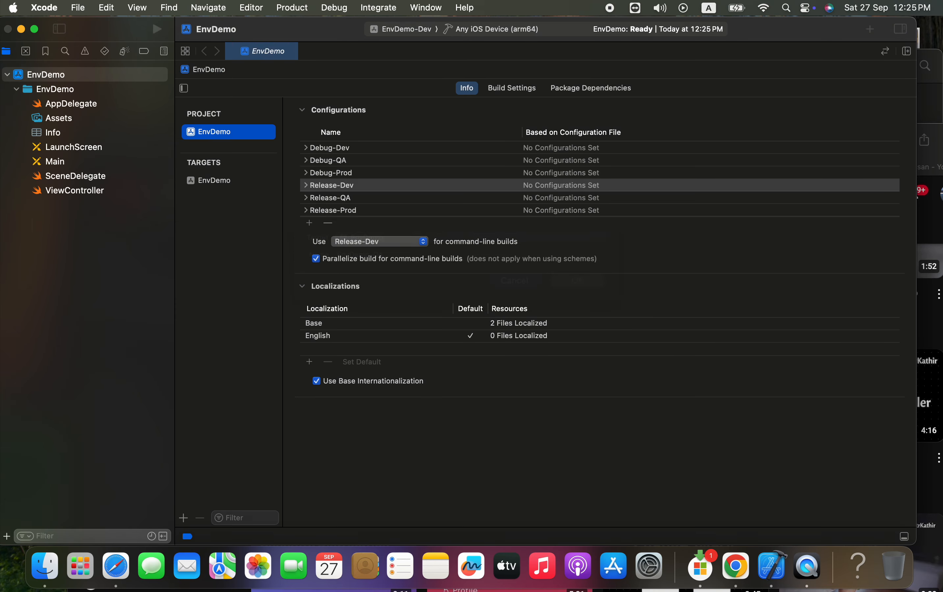
# Edit the EnvDemo scheme so that its Run and Test actions use the Debug-Prod build configuration
pyautogui.click(410, 31)
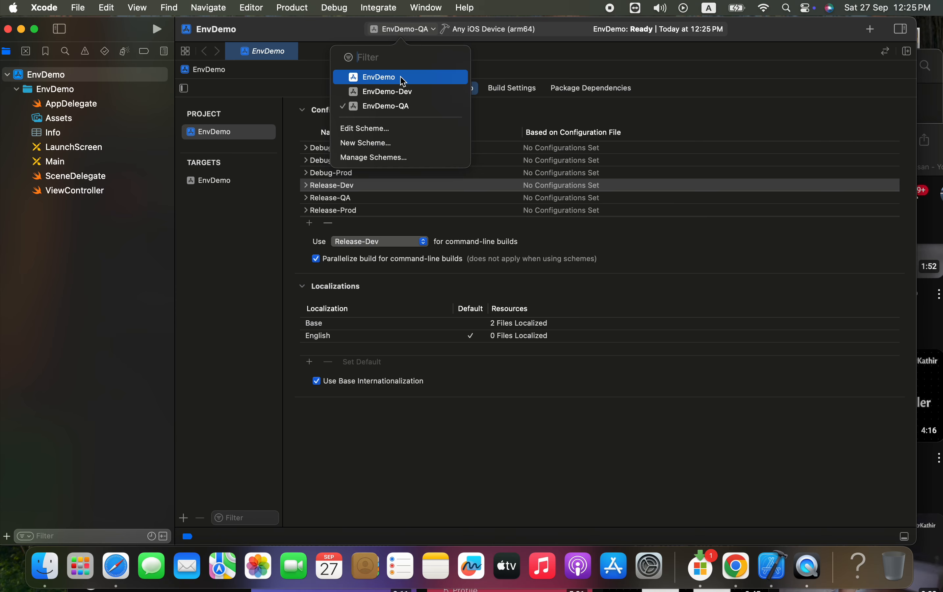
pyautogui.click(376, 83)
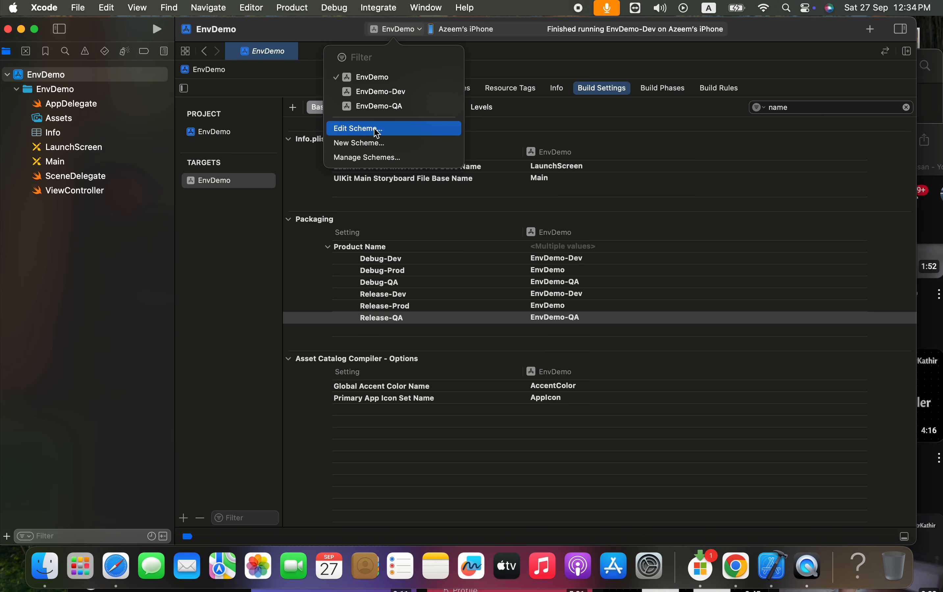
pyautogui.click(377, 133)
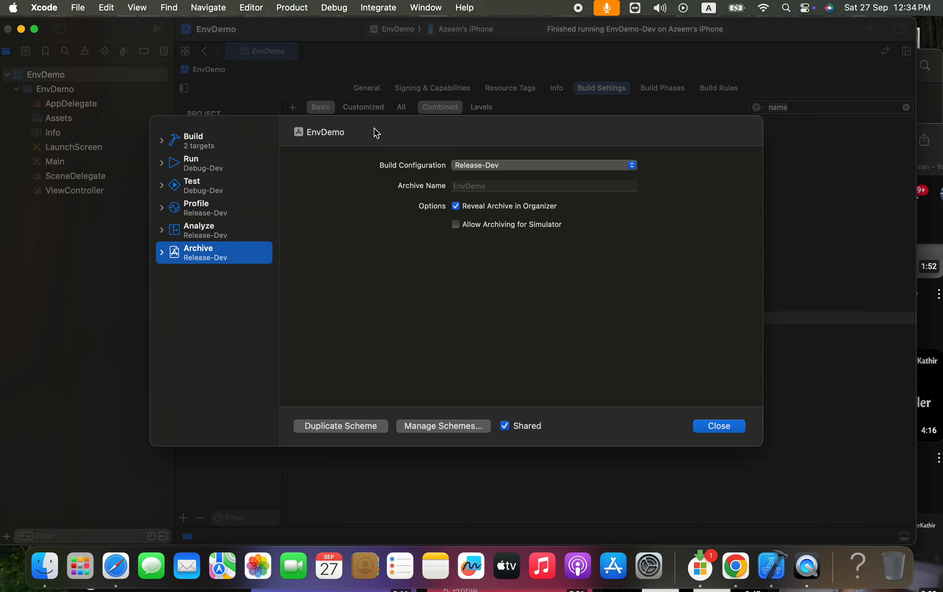
pyautogui.click(231, 143)
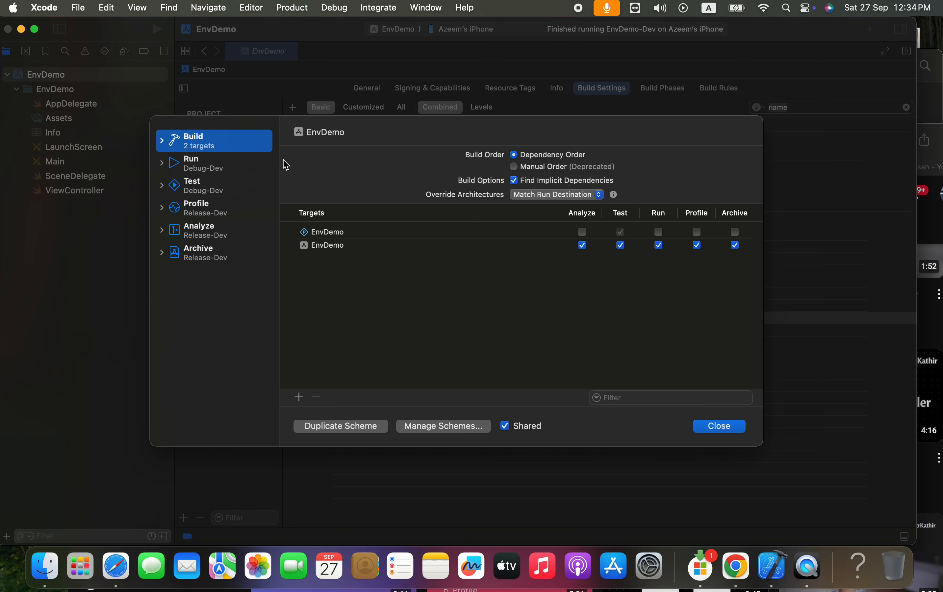
pyautogui.click(231, 163)
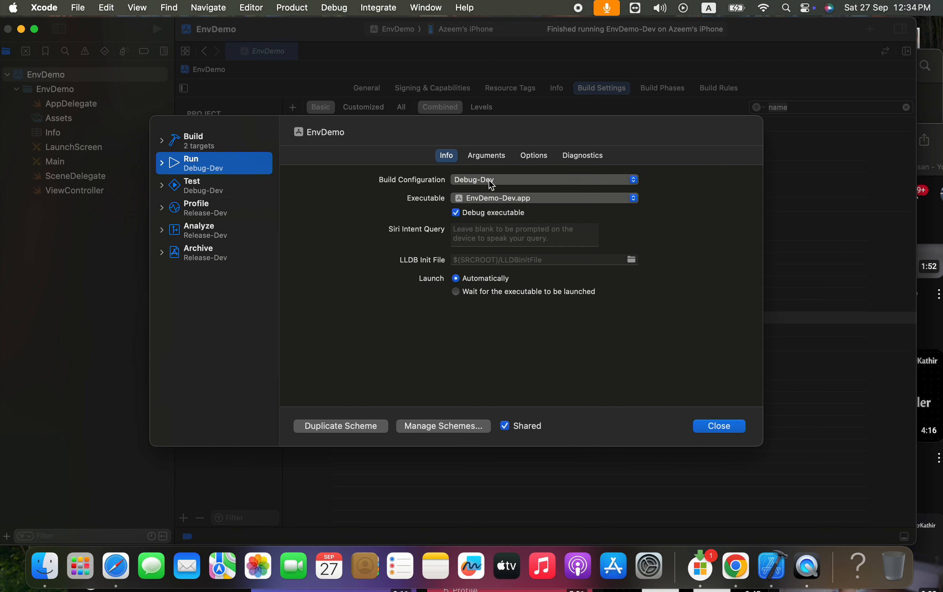
pyautogui.click(492, 182)
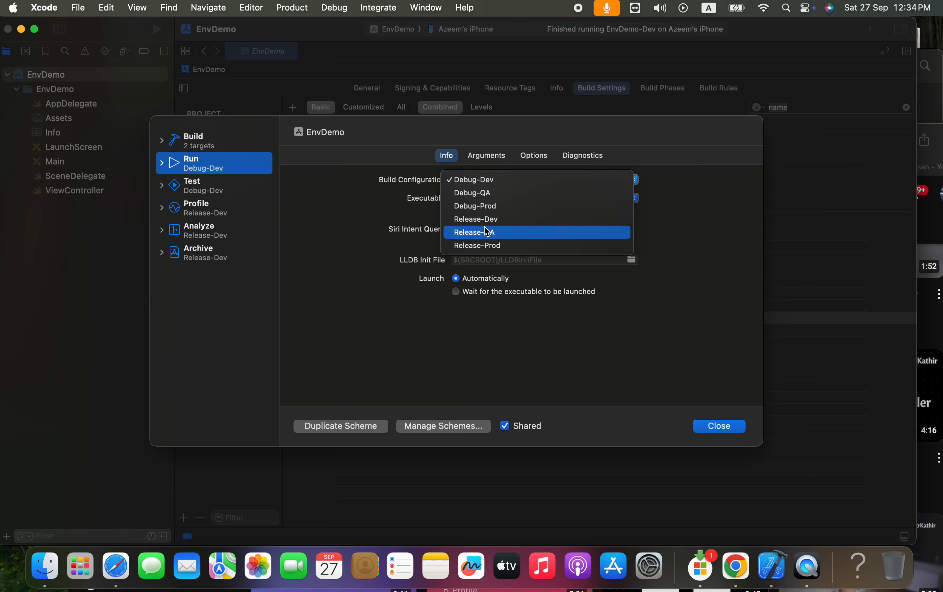
pyautogui.click(483, 207)
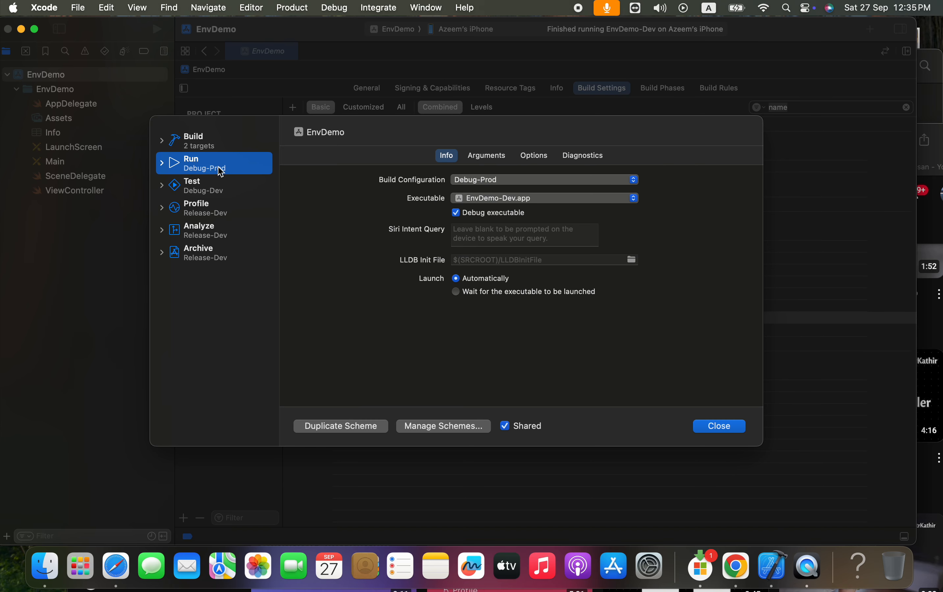
pyautogui.click(201, 186)
pyautogui.click(503, 164)
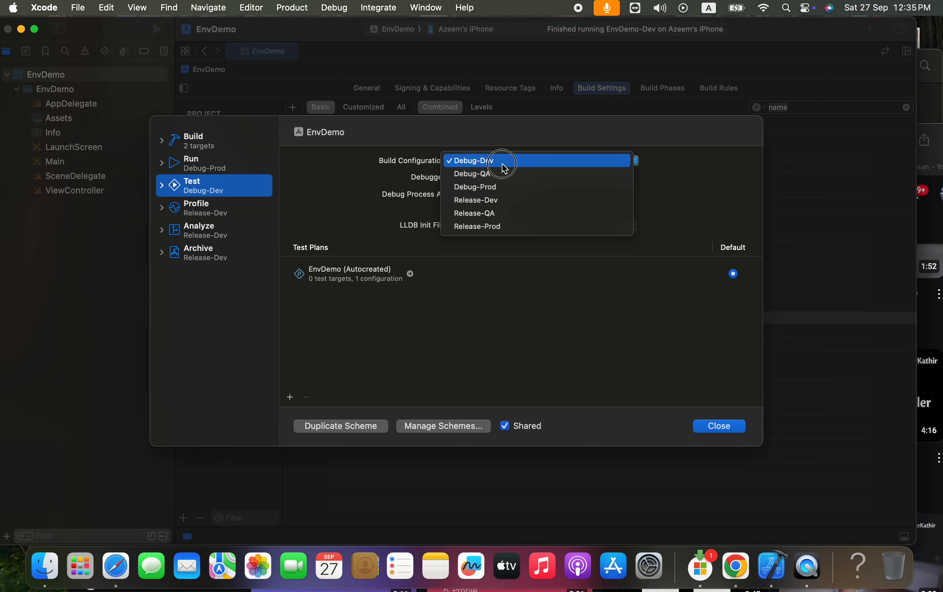
pyautogui.click(498, 189)
# Set the EnvDemo scheme's Profile, Analyze and Archive actions to the Release-Prod build configuration and close the scheme editor
pyautogui.click(207, 207)
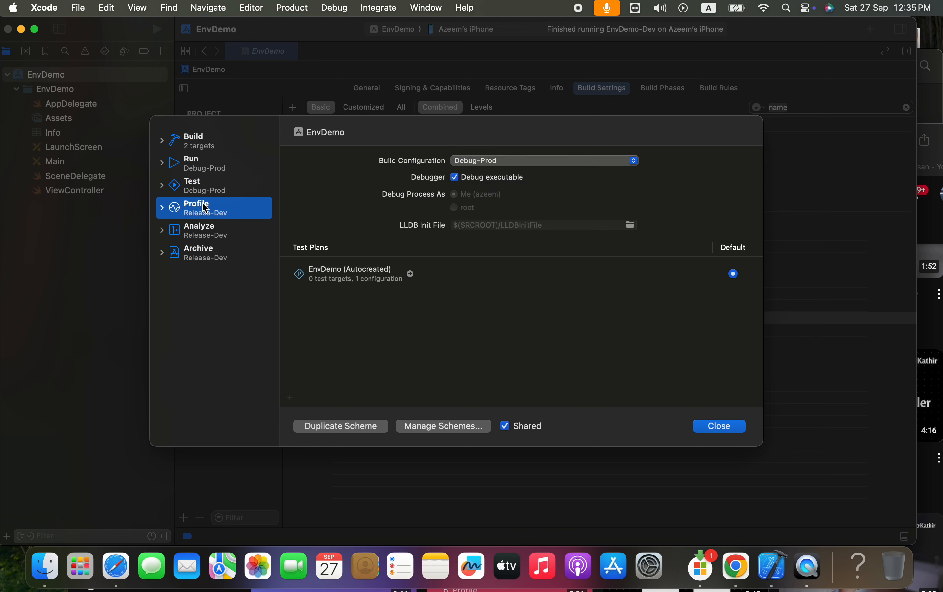
pyautogui.click(497, 182)
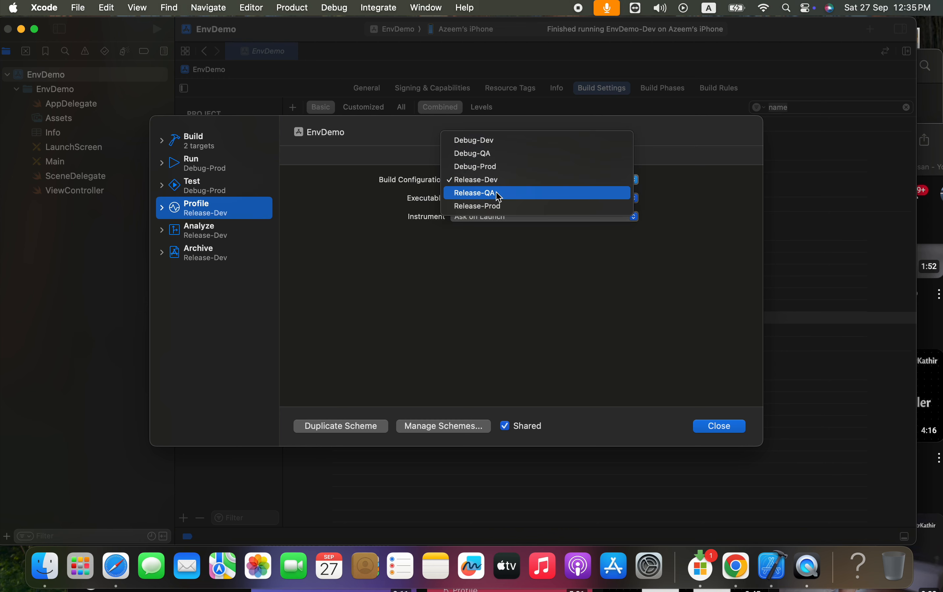
pyautogui.click(497, 204)
pyautogui.click(213, 228)
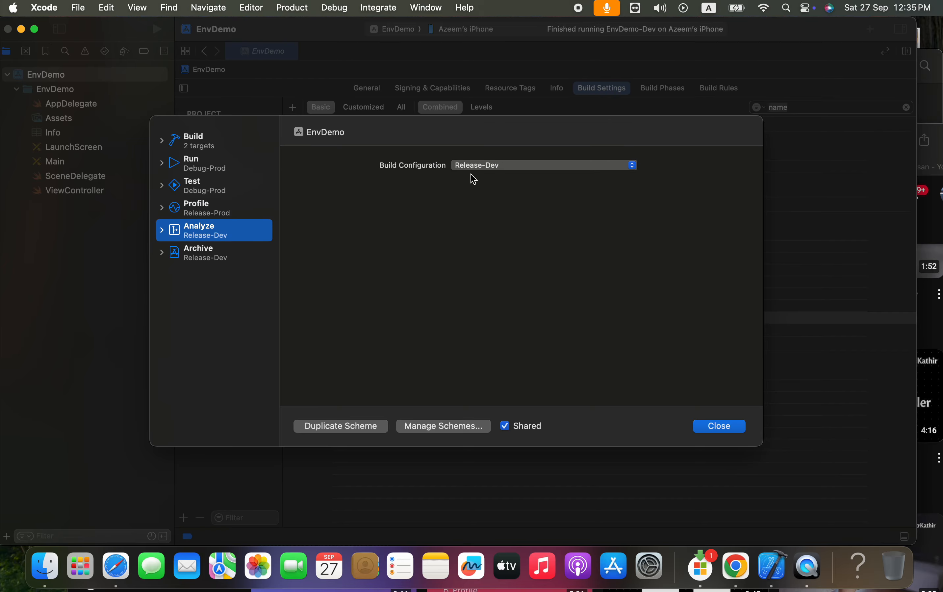
pyautogui.click(501, 171)
pyautogui.click(497, 192)
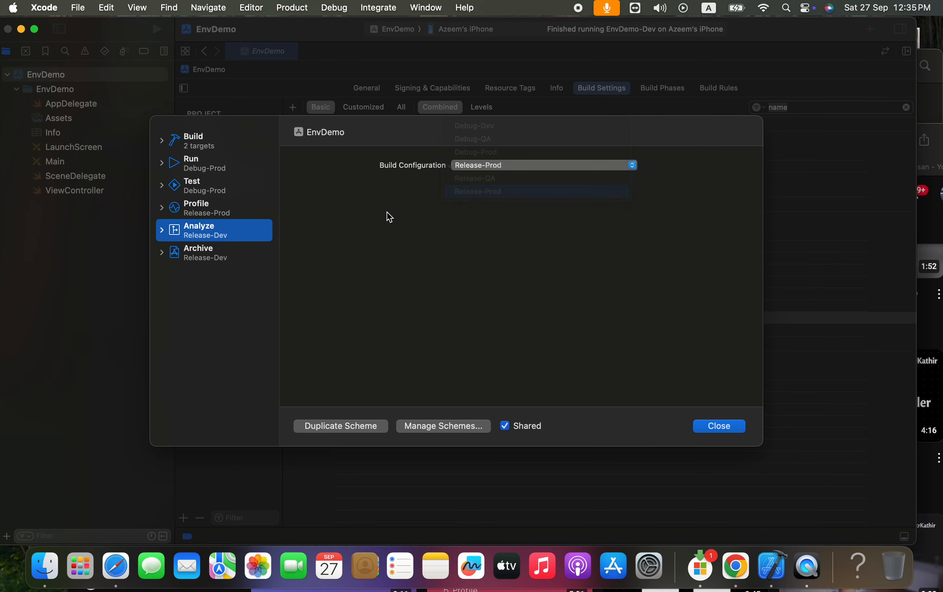
pyautogui.click(232, 254)
pyautogui.click(501, 165)
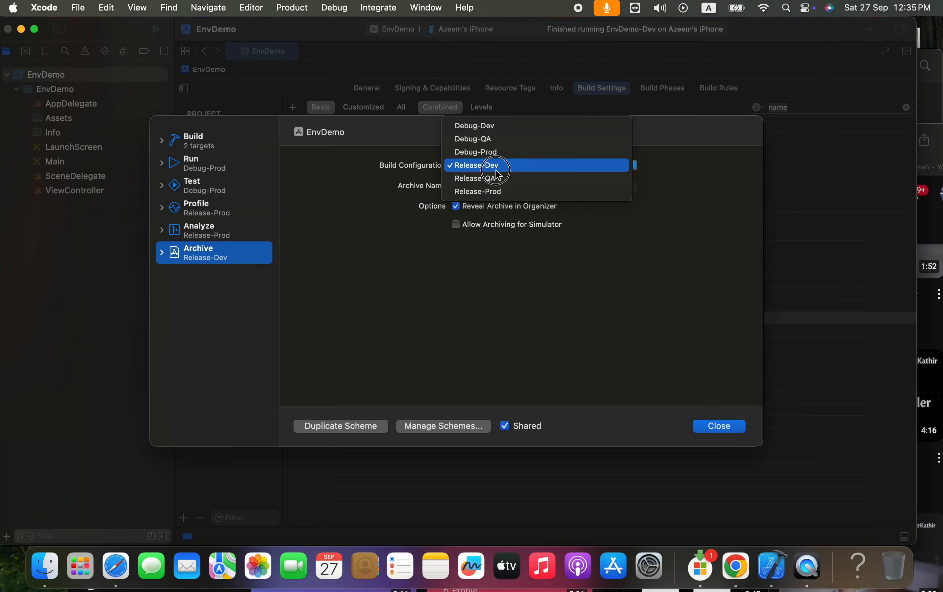
pyautogui.click(498, 192)
pyautogui.click(721, 427)
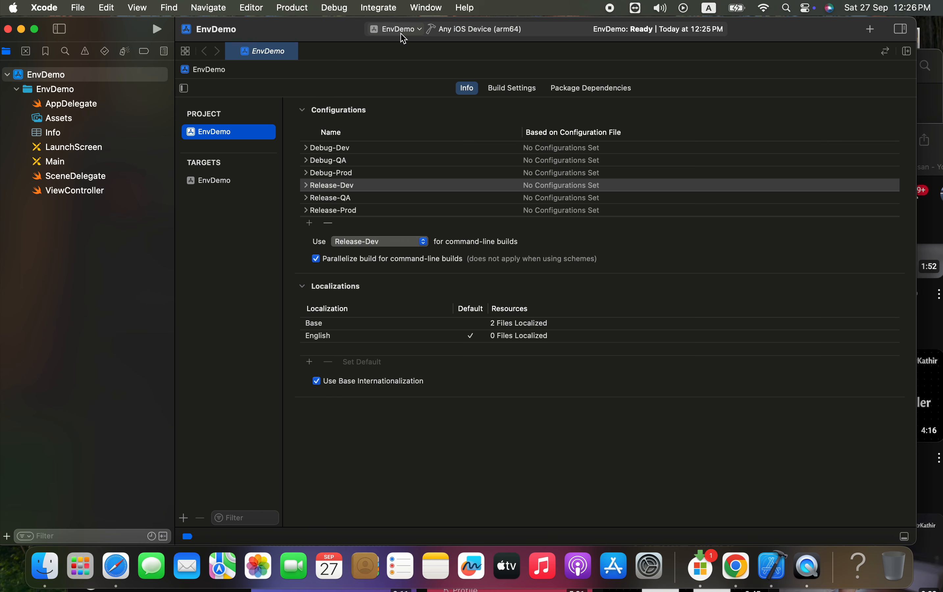
# Switch to the EnvDemo-Dev scheme and check the build configurations of its Run, Test, Profile, Analyze and Archive actions
pyautogui.click(399, 29)
pyautogui.click(390, 98)
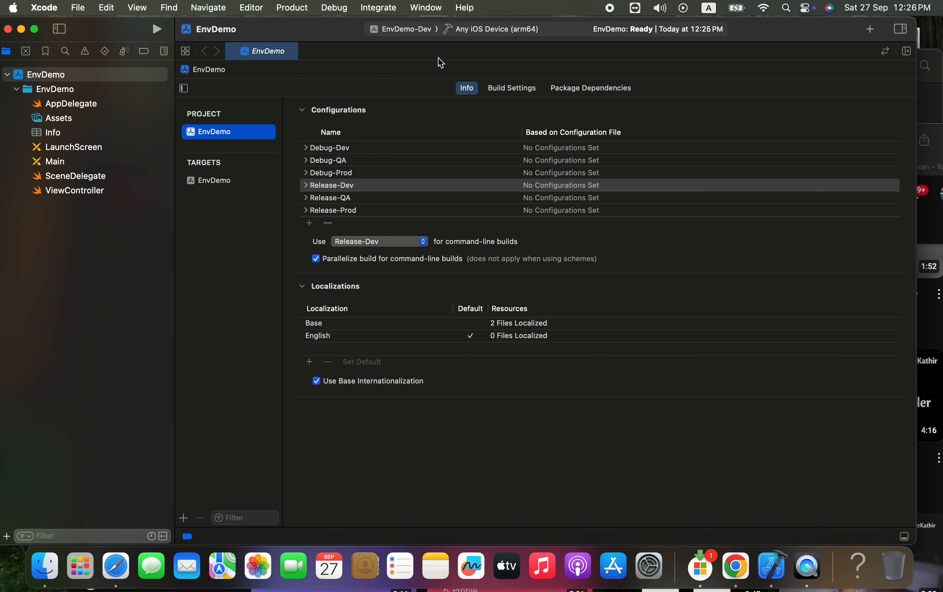
pyautogui.click(428, 34)
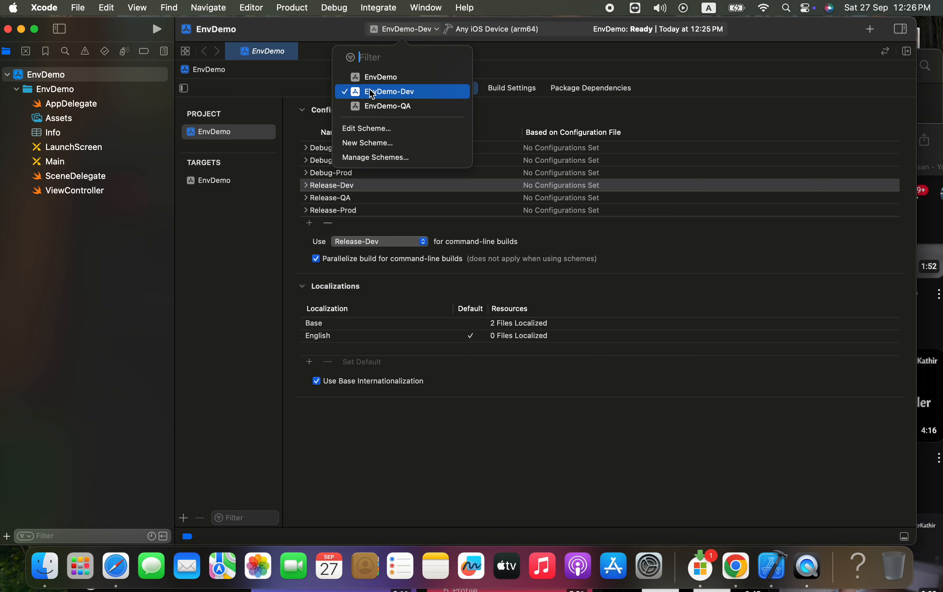
pyautogui.click(376, 136)
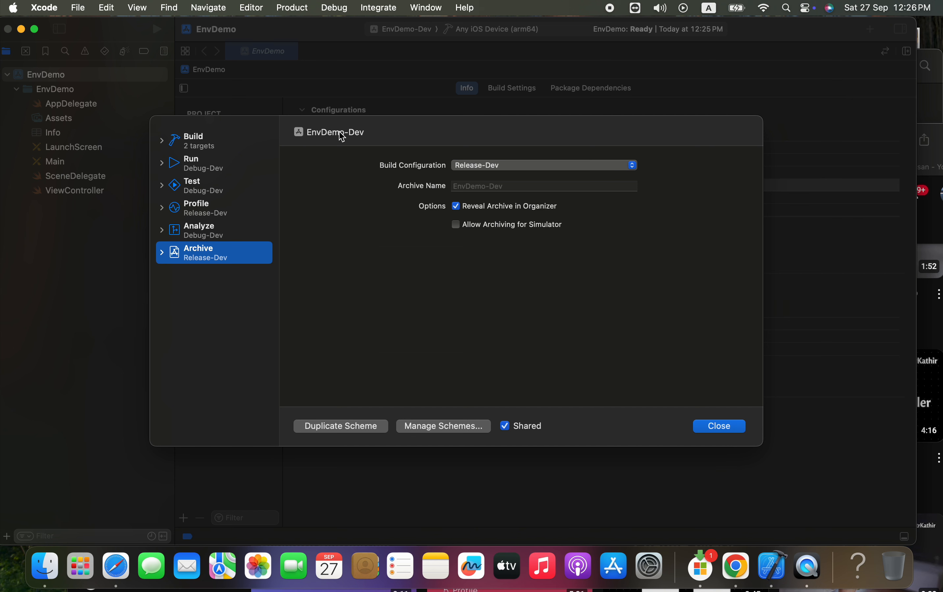
pyautogui.click(205, 140)
pyautogui.click(199, 162)
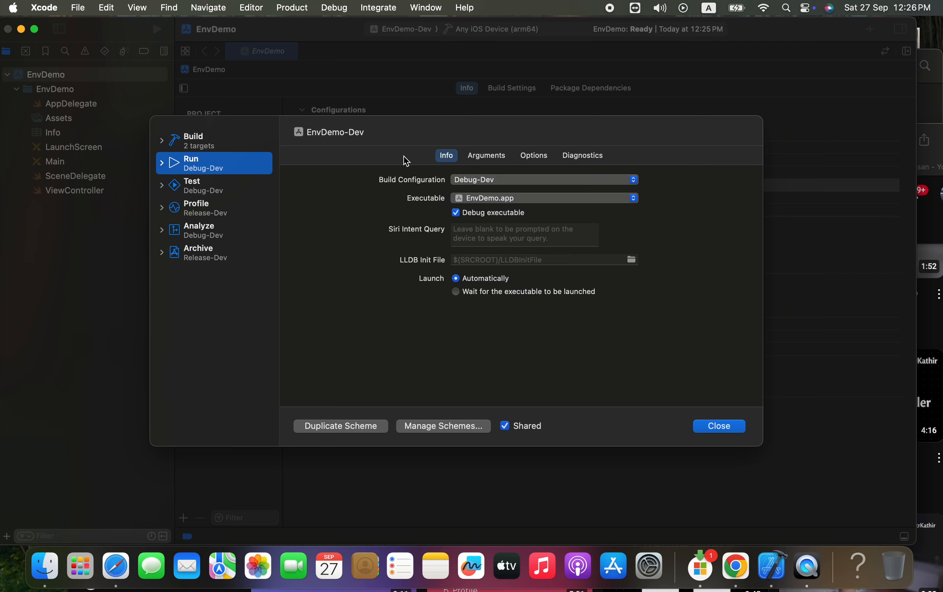
pyautogui.click(468, 180)
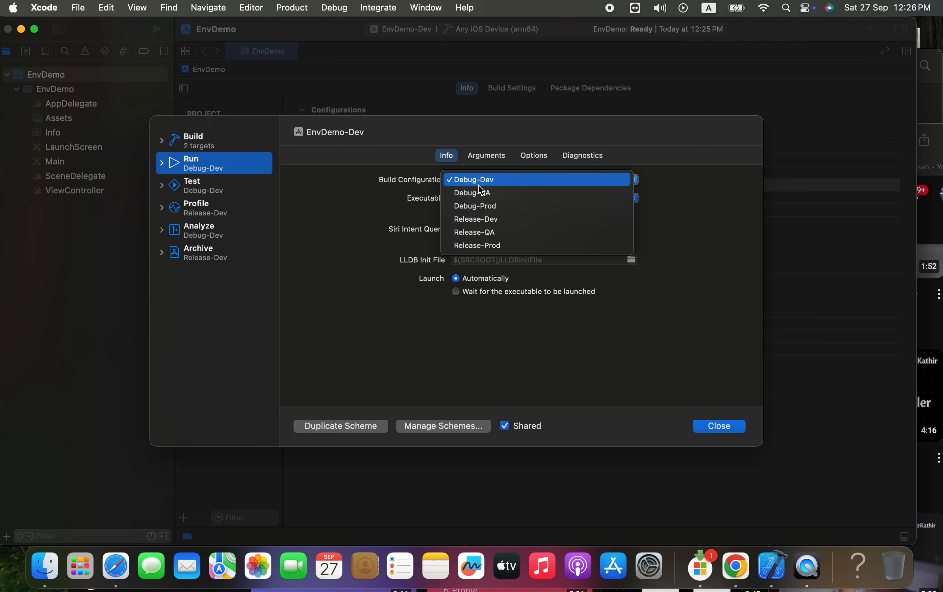
pyautogui.click(467, 183)
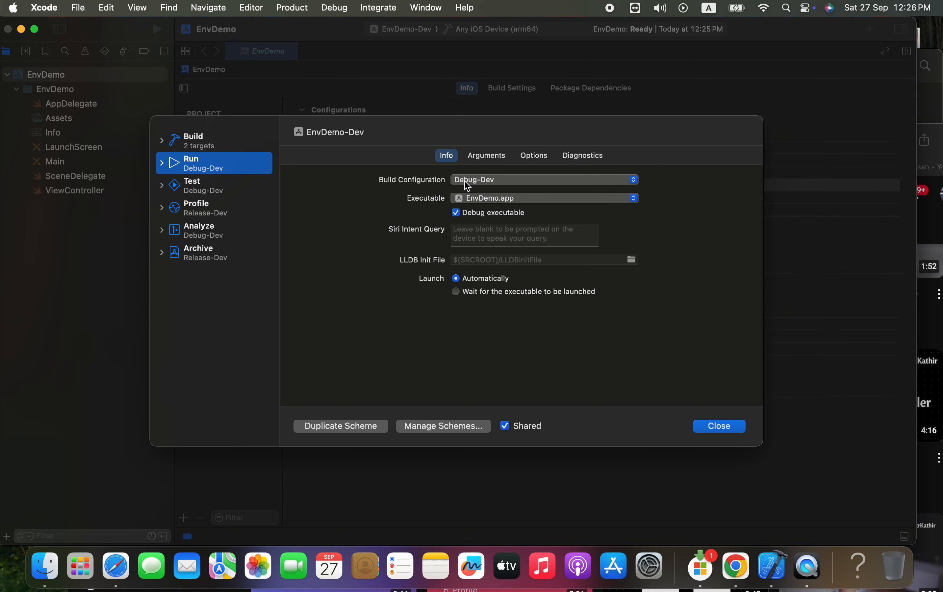
pyautogui.click(187, 194)
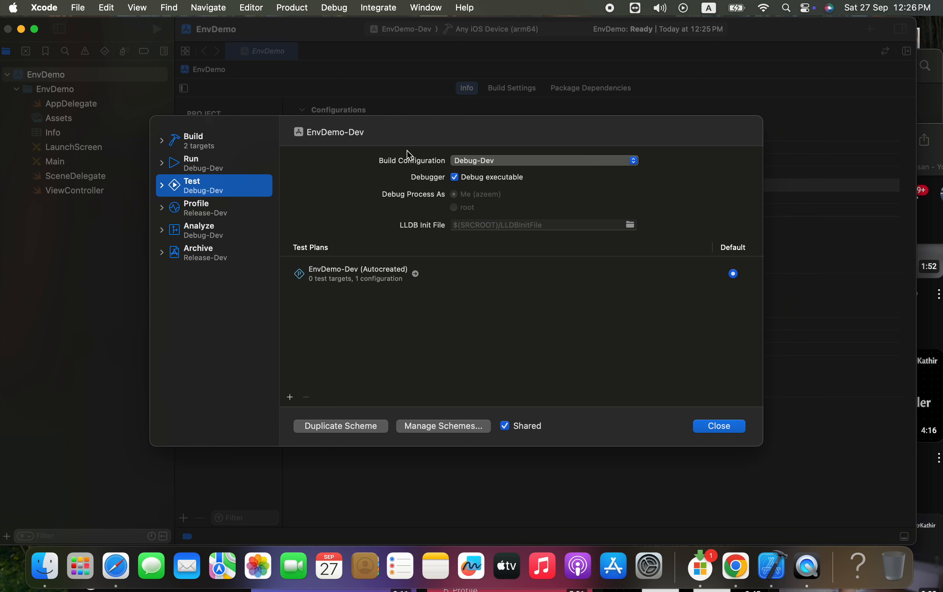
pyautogui.click(209, 216)
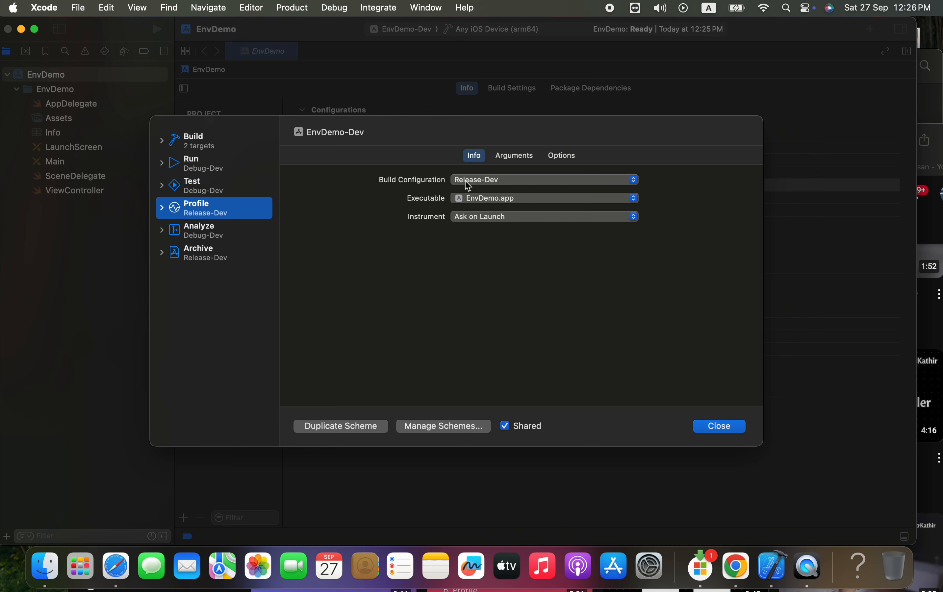
pyautogui.click(195, 227)
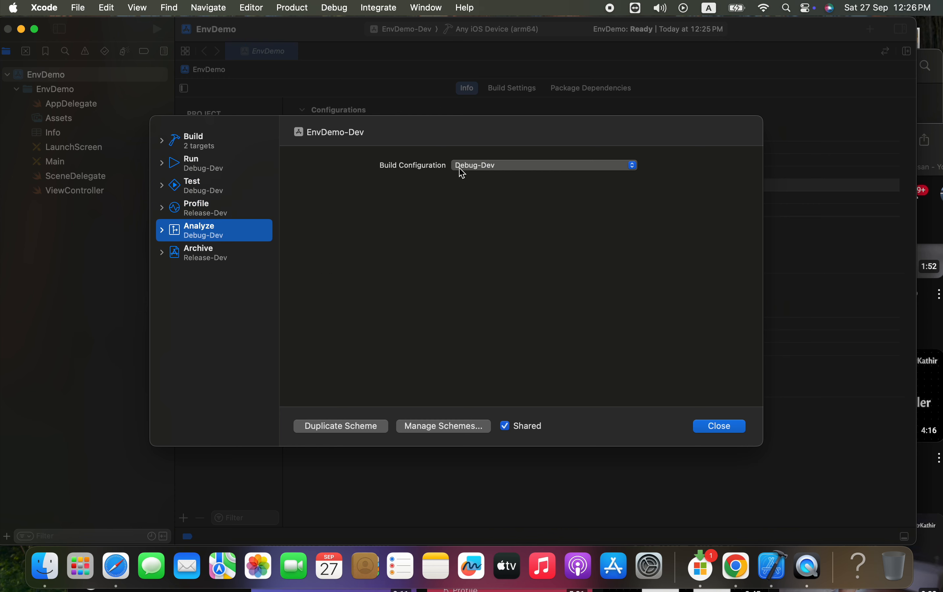
pyautogui.click(210, 259)
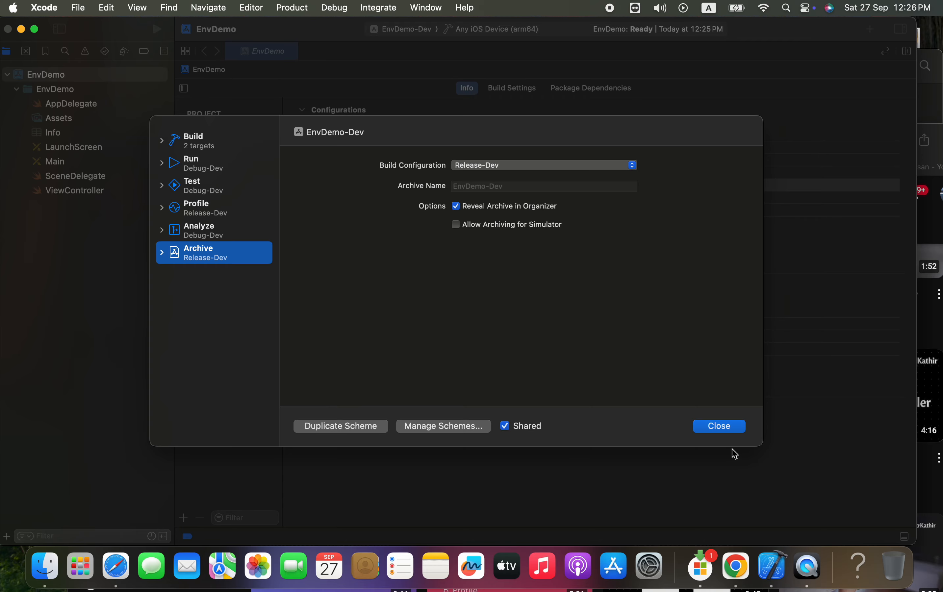
pyautogui.click(723, 428)
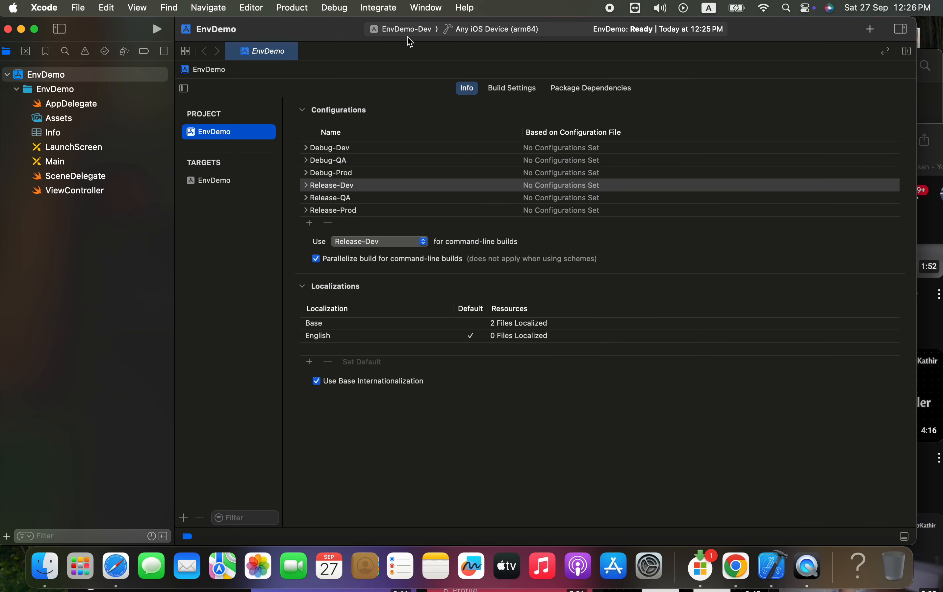
# Switch to the EnvDemo-QA scheme and set its Run and Test actions to the Debug-QA build configuration
pyautogui.click(407, 36)
pyautogui.click(395, 106)
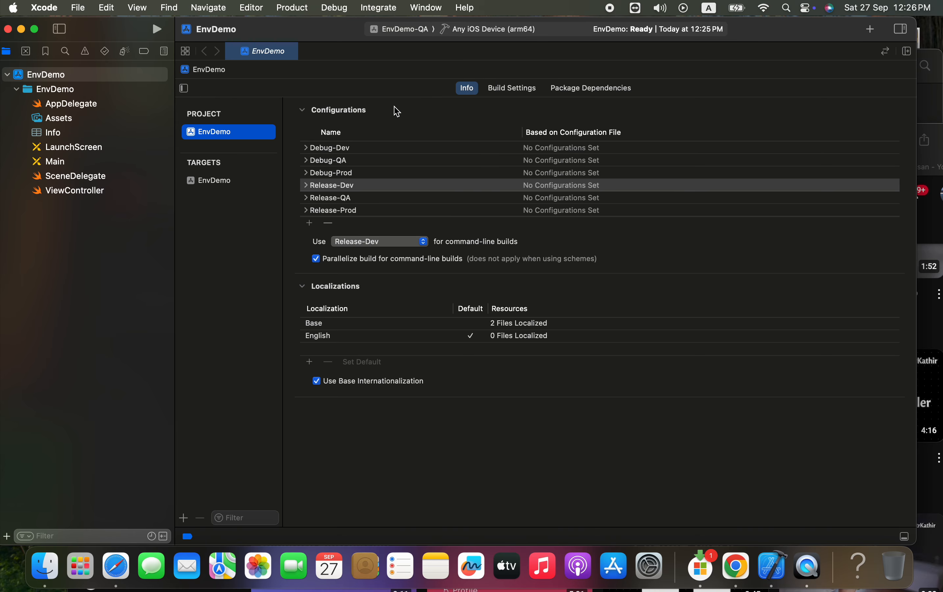
pyautogui.click(422, 35)
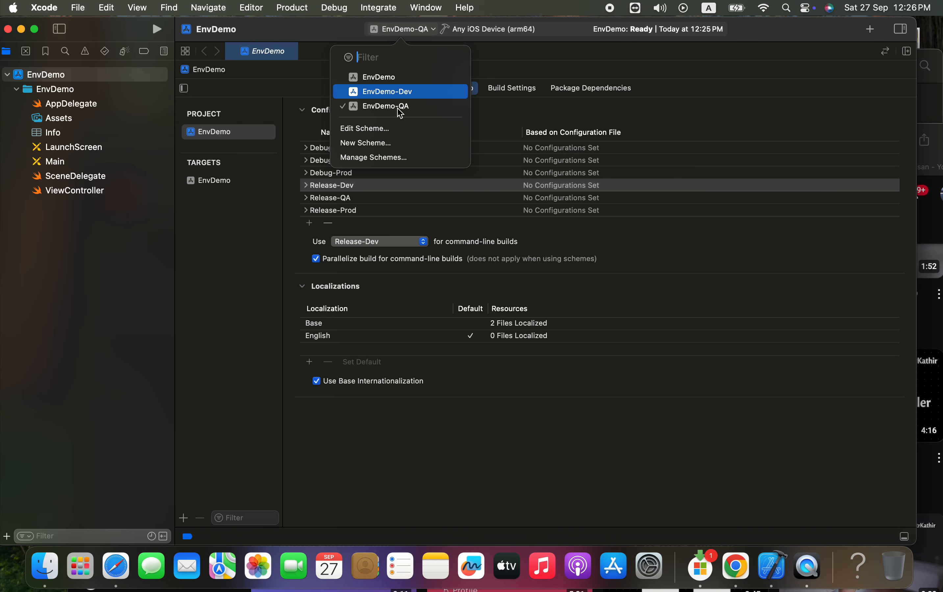
pyautogui.click(391, 134)
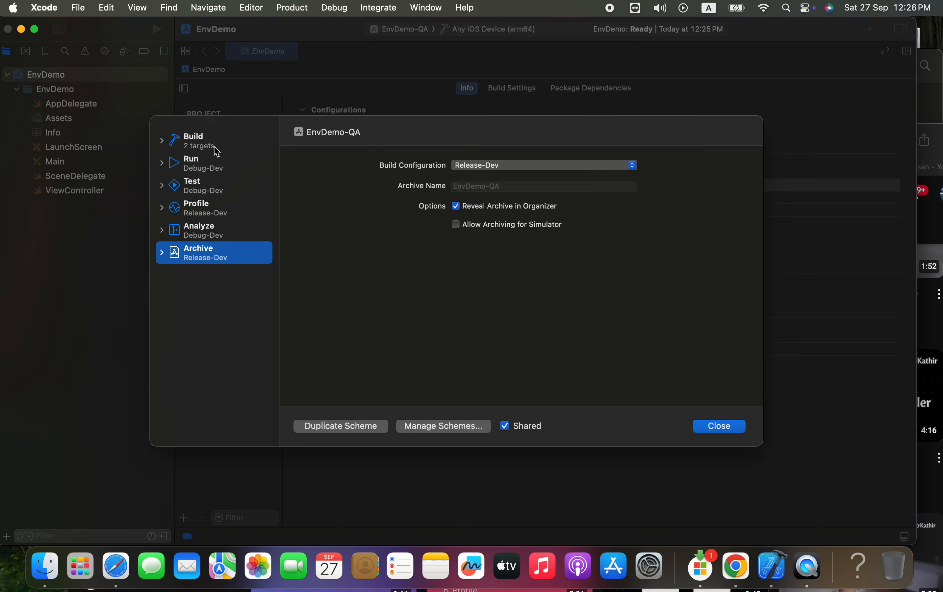
pyautogui.click(209, 143)
pyautogui.click(234, 164)
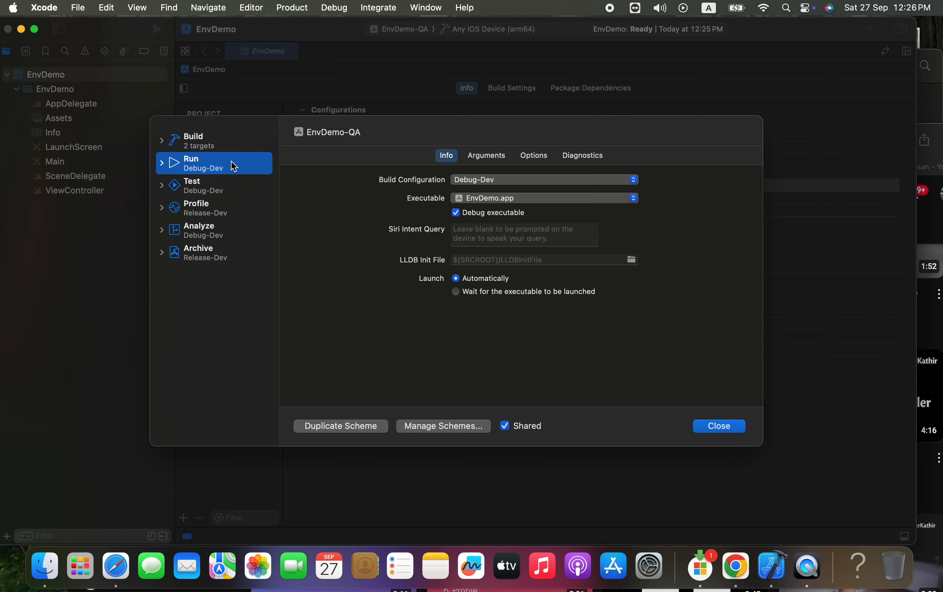
pyautogui.click(474, 184)
pyautogui.click(474, 194)
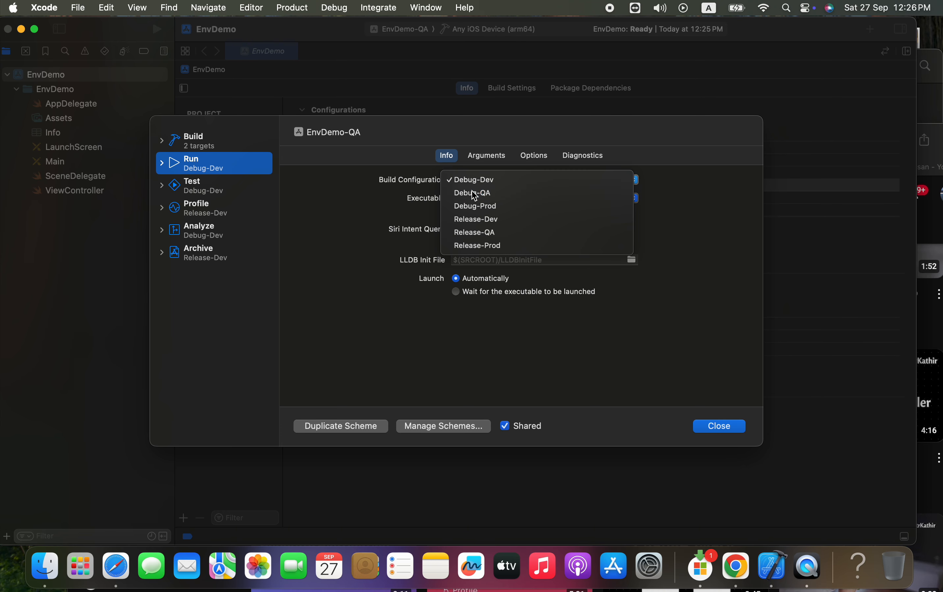
pyautogui.click(243, 187)
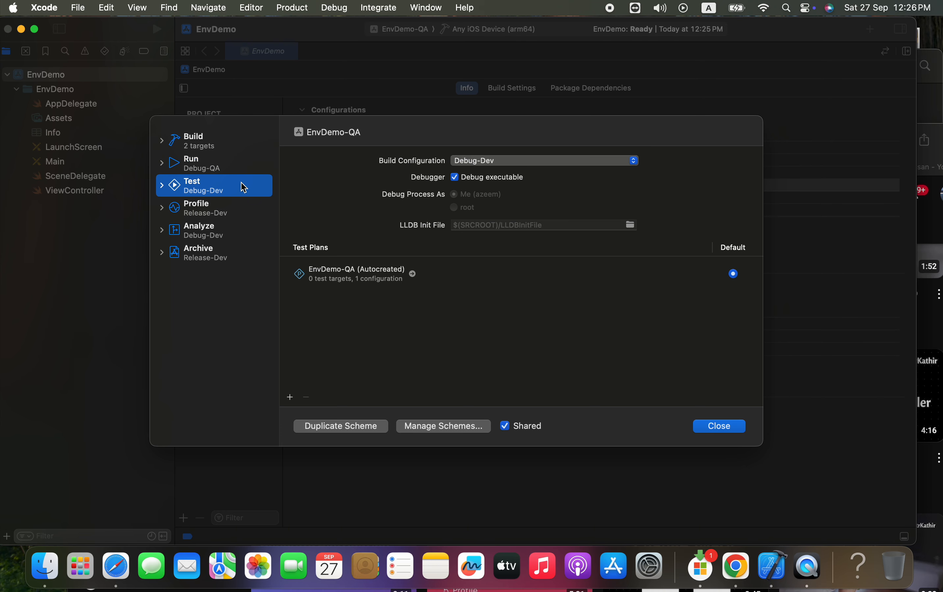
pyautogui.click(488, 161)
pyautogui.click(473, 175)
# Set the EnvDemo-QA scheme's Profile, Analyze and Archive actions to the Release-QA build configuration
pyautogui.click(214, 204)
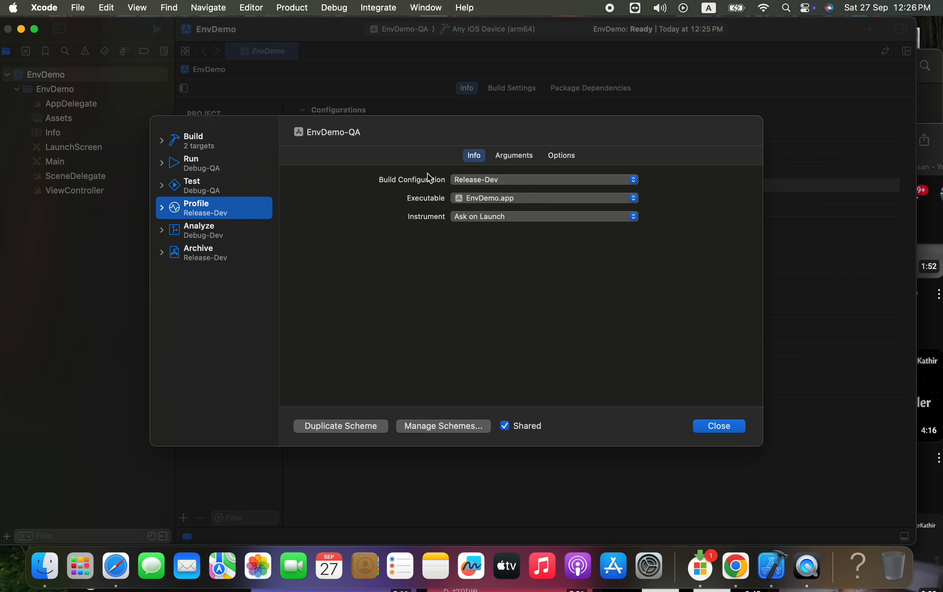
pyautogui.click(480, 180)
pyautogui.click(481, 192)
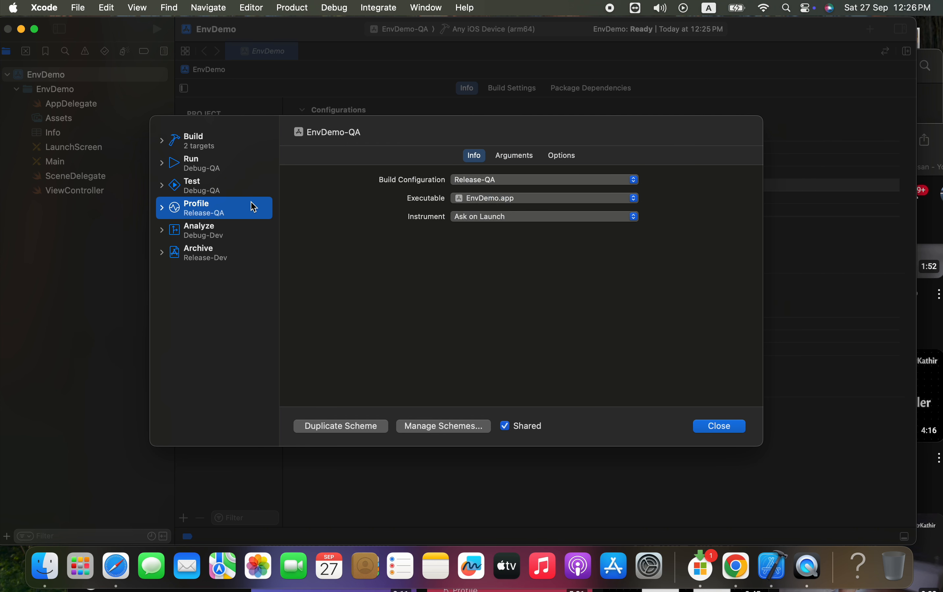
pyautogui.click(198, 233)
pyautogui.click(506, 164)
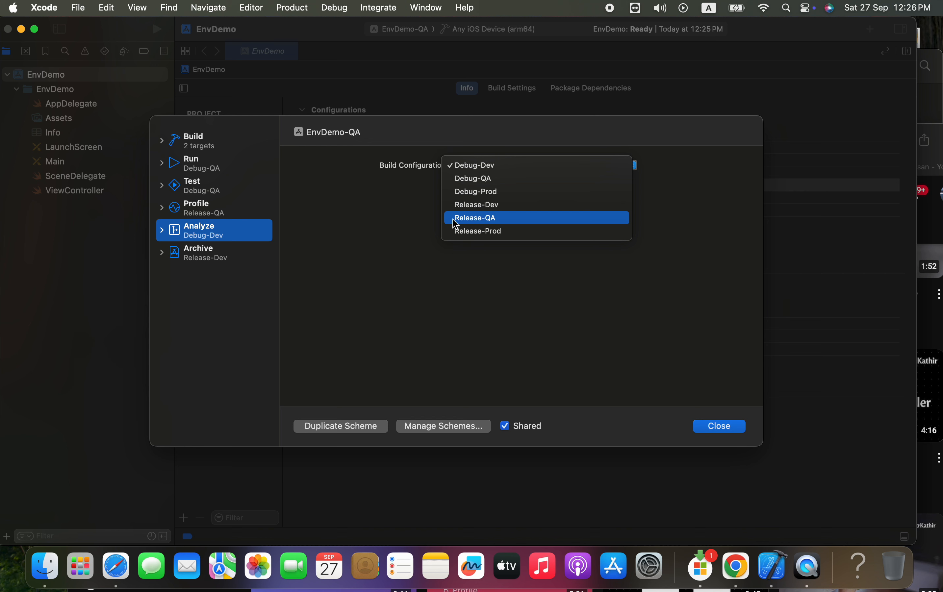
pyautogui.click(490, 220)
pyautogui.click(201, 255)
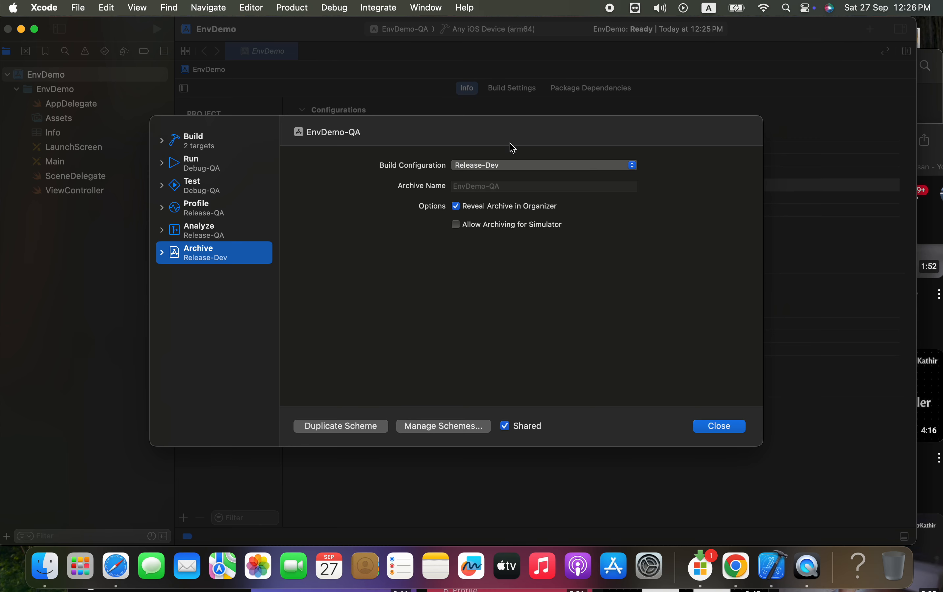
pyautogui.click(514, 165)
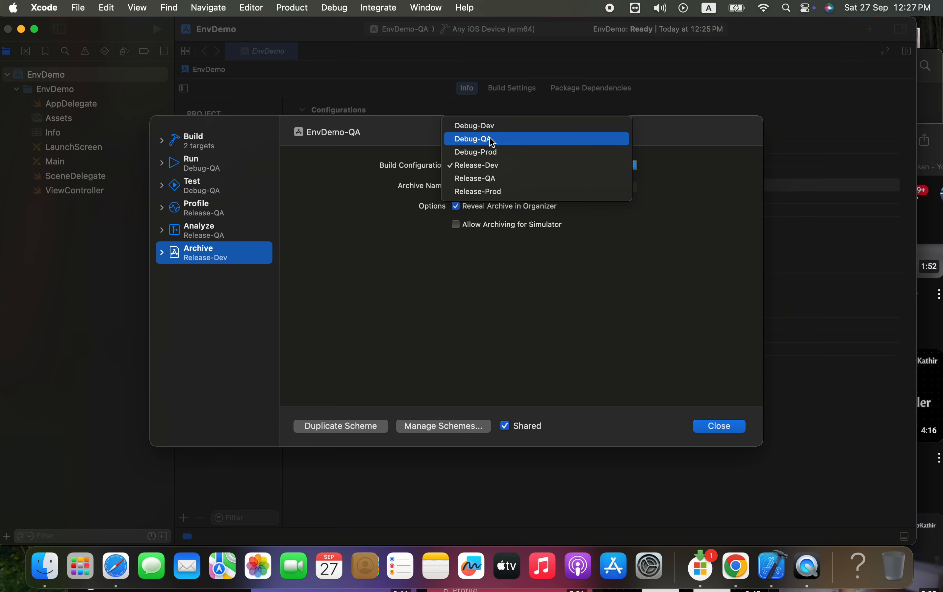
pyautogui.click(489, 178)
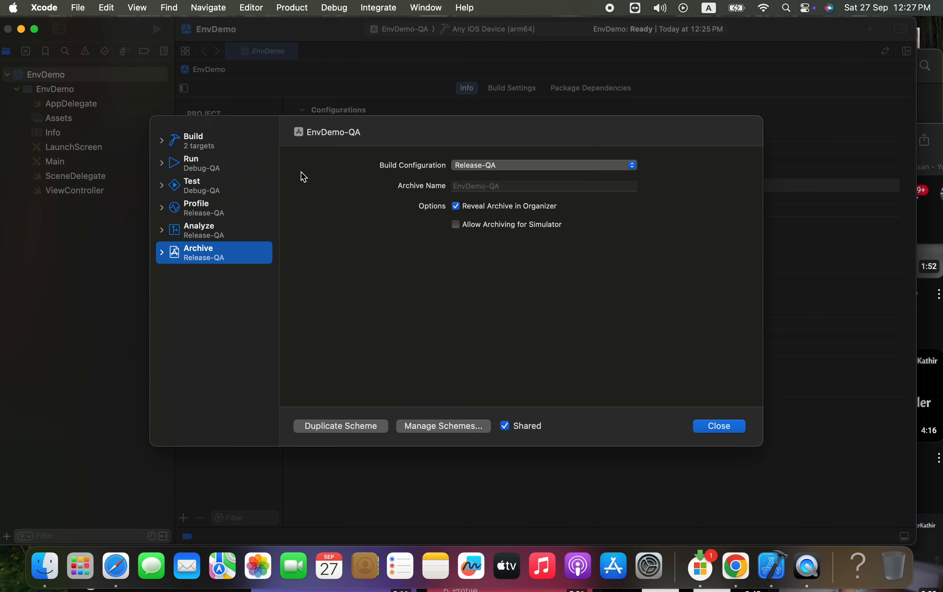
# Close the QA scheme, switch to the EnvDemo-Dev scheme and set its Analyze action to the Release-Dev build configuration
pyautogui.click(718, 426)
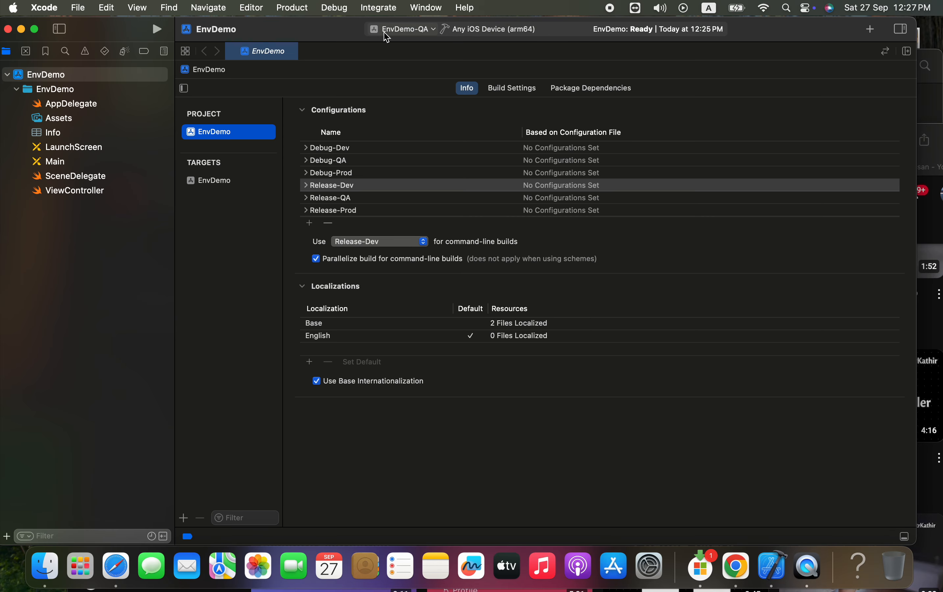
pyautogui.click(387, 33)
pyautogui.click(378, 91)
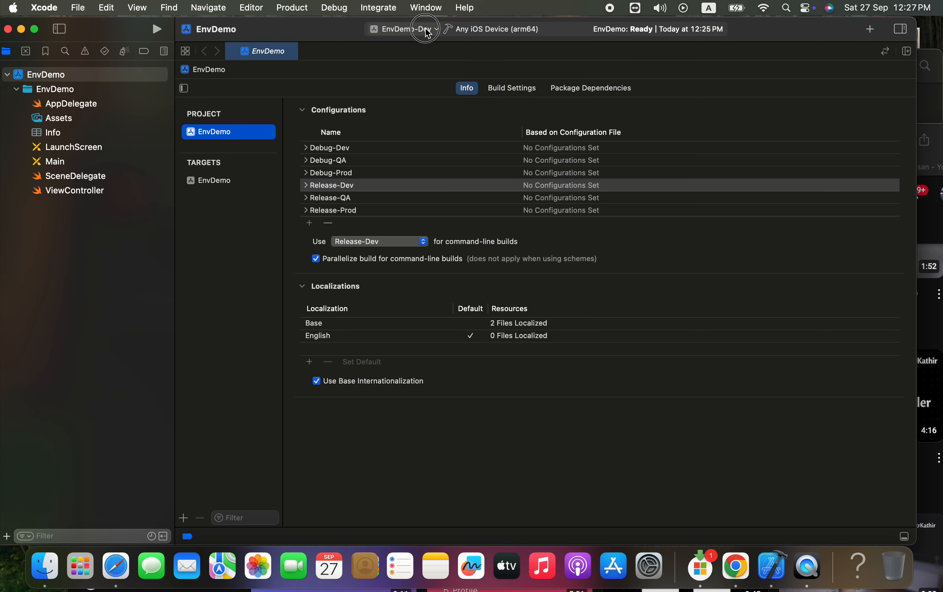
pyautogui.click(425, 29)
pyautogui.click(384, 129)
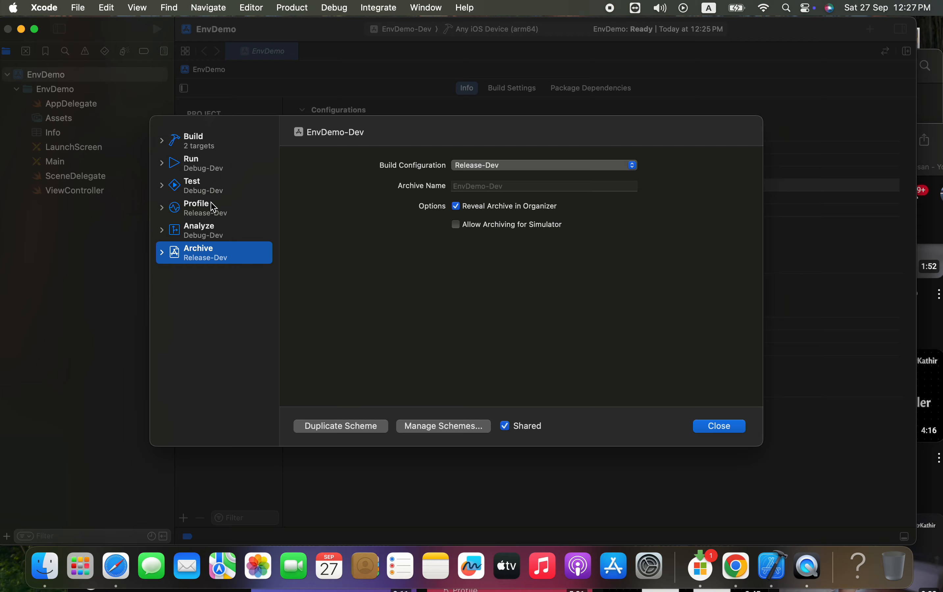
pyautogui.click(209, 230)
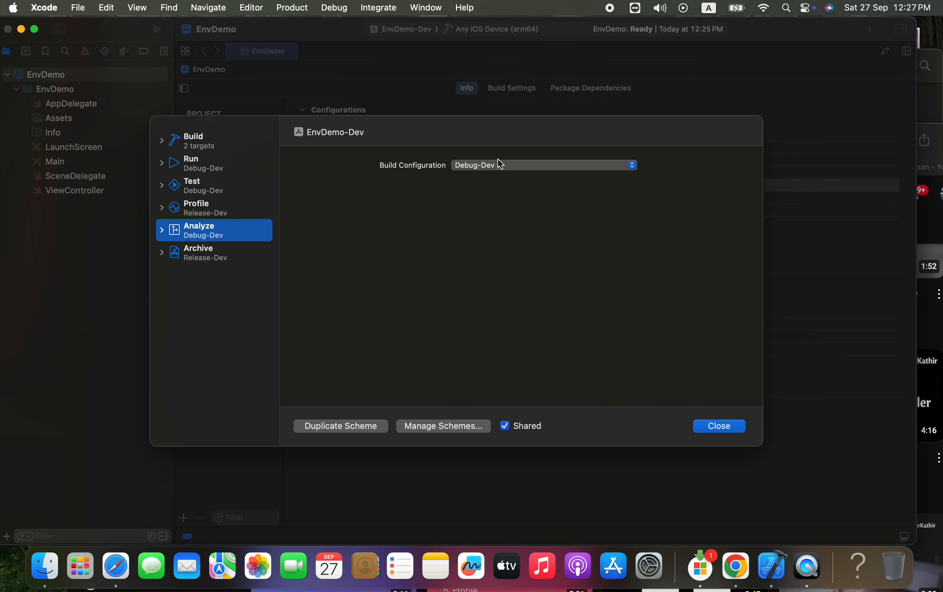
pyautogui.click(501, 166)
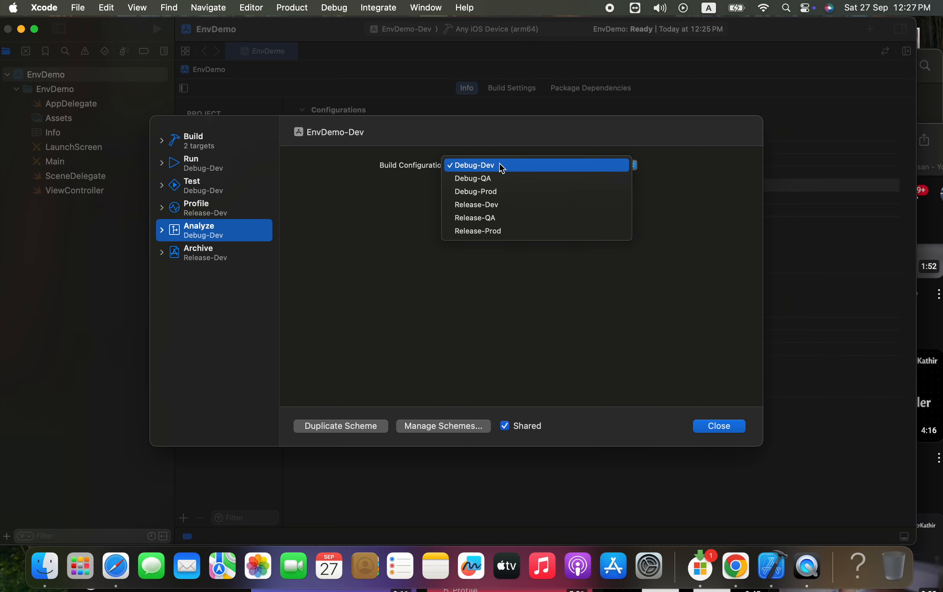
pyautogui.click(487, 206)
pyautogui.click(718, 426)
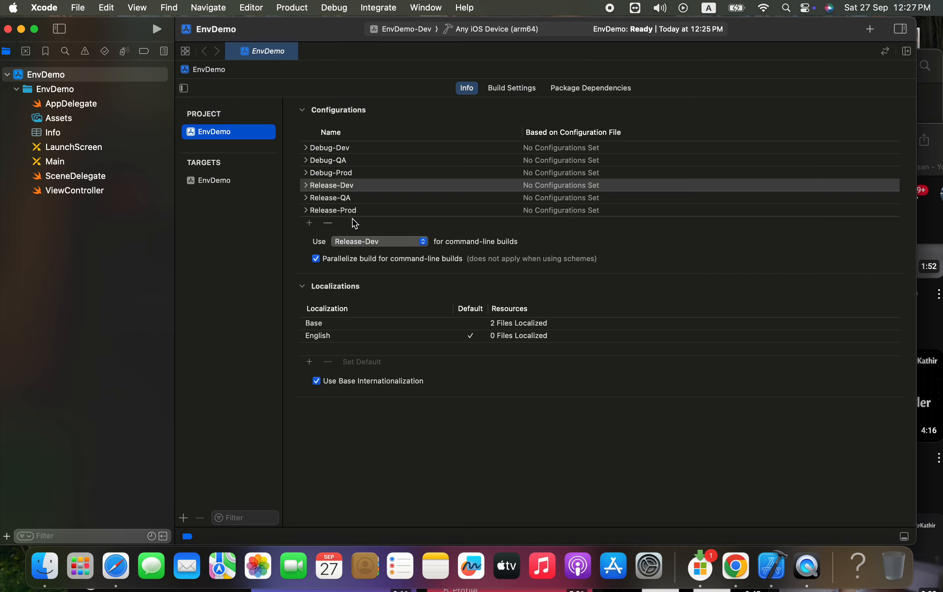
# Open the EnvDemo target's settings and search its build phases for "bundle"
pyautogui.click(219, 181)
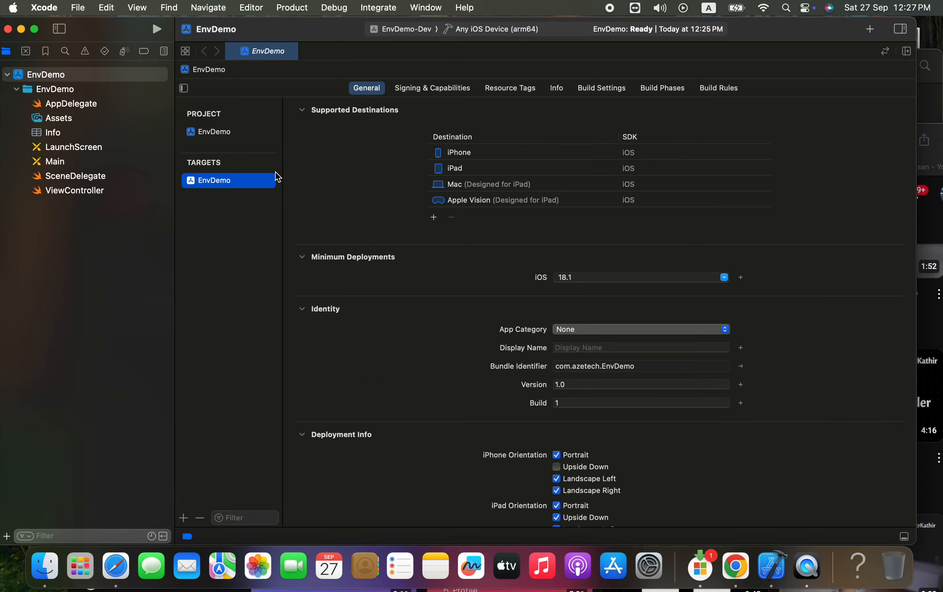
pyautogui.click(668, 90)
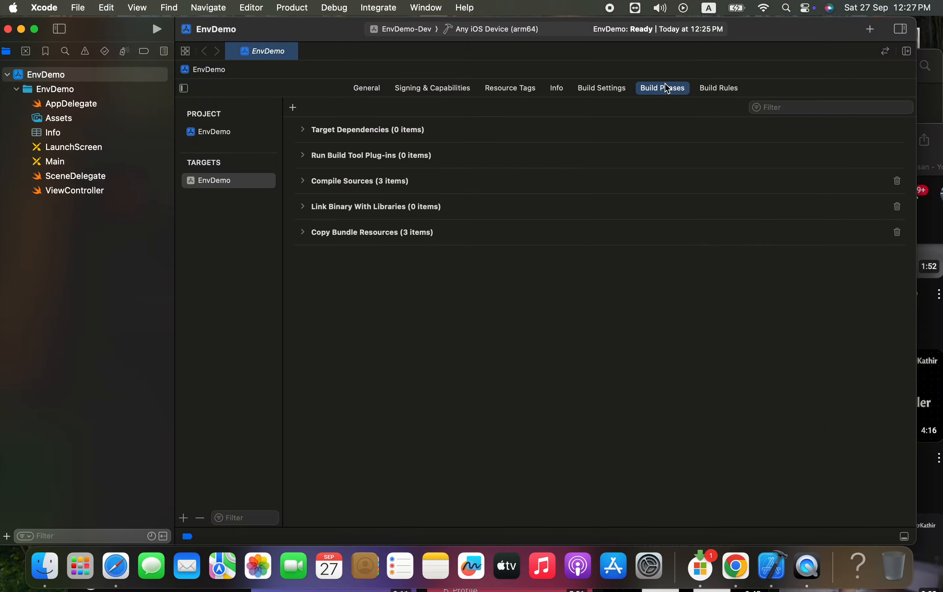
pyautogui.click(778, 107)
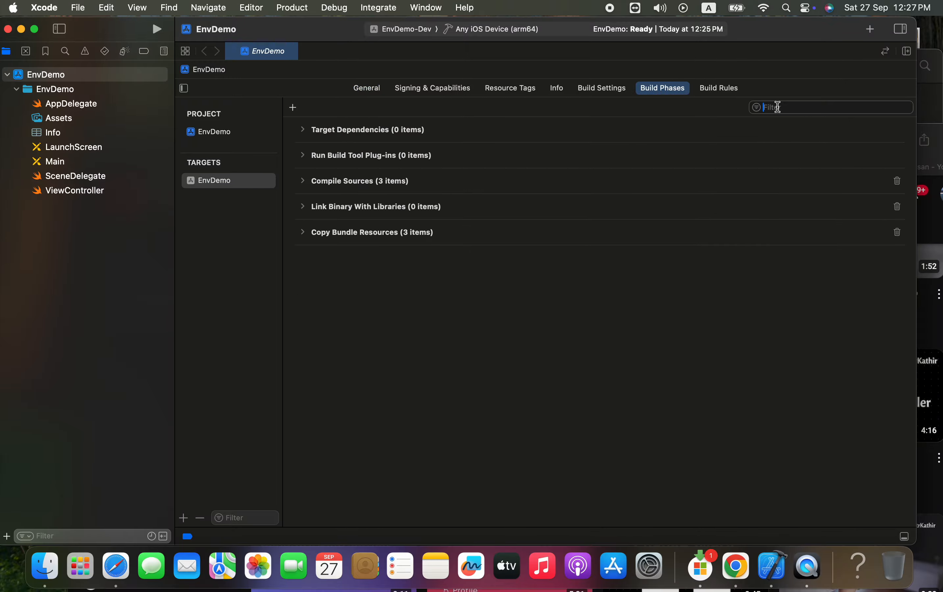
pyautogui.write('bundle')
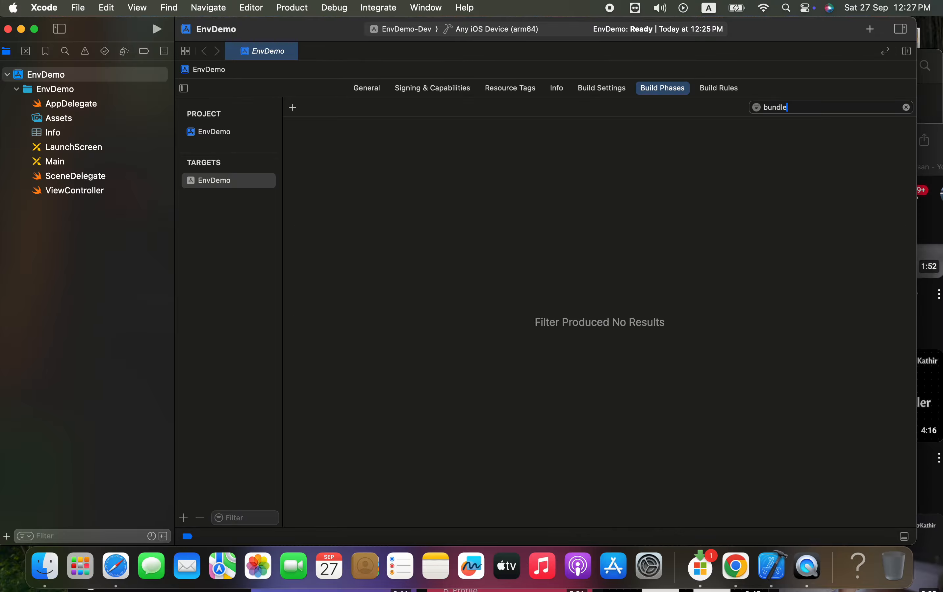
pyautogui.press('super+a')
pyautogui.click(379, 98)
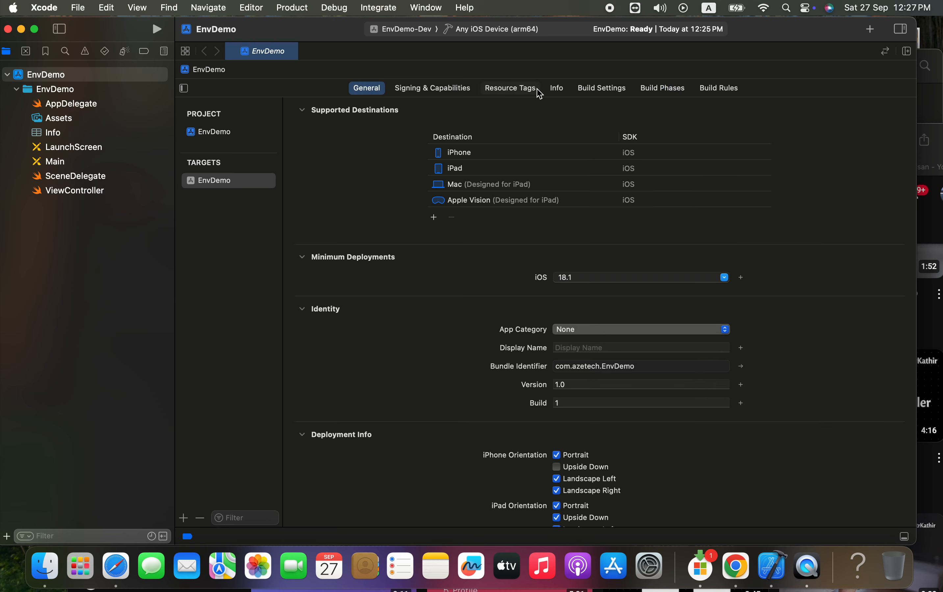
pyautogui.click(657, 96)
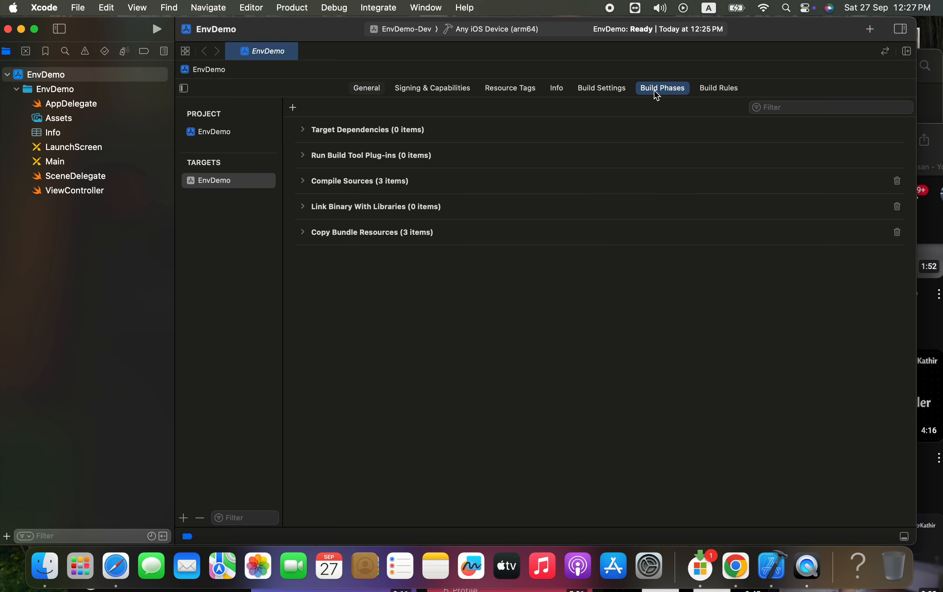
# Filter the EnvDemo target's build settings by "bund" and expand Product Bundle Identifier into its individual configurations
pyautogui.click(600, 98)
pyautogui.click(771, 107)
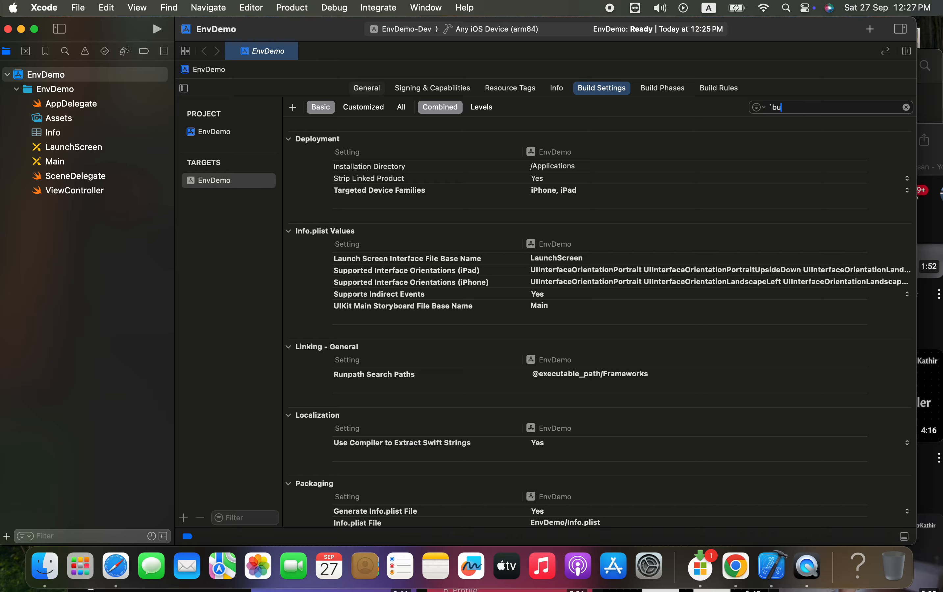
pyautogui.write('`bundel')
pyautogui.press('BackSpace')
pyautogui.press('BackSpace')
pyautogui.press('BackSpace')
pyautogui.press('BackSpace')
pyautogui.write('b')
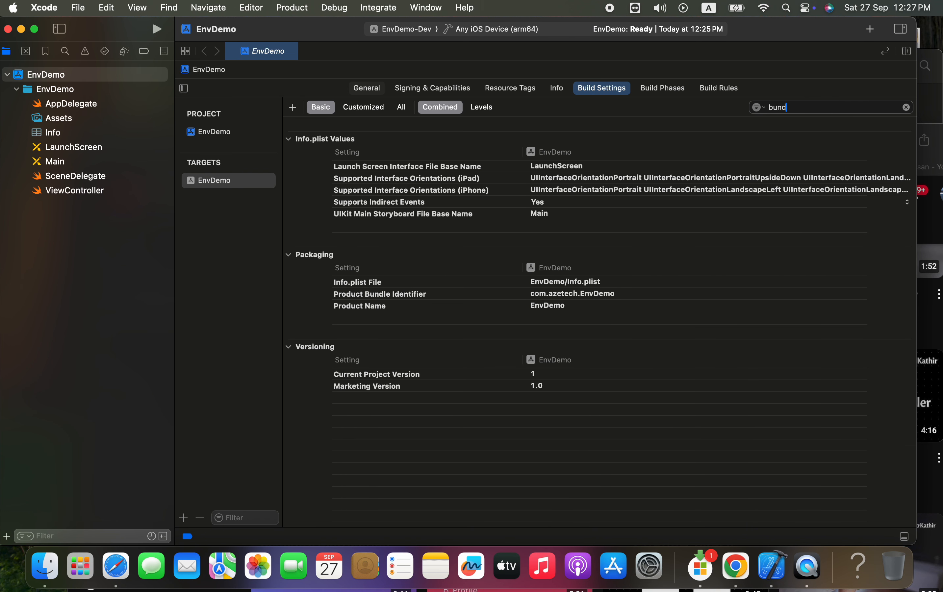
pyautogui.click(335, 299)
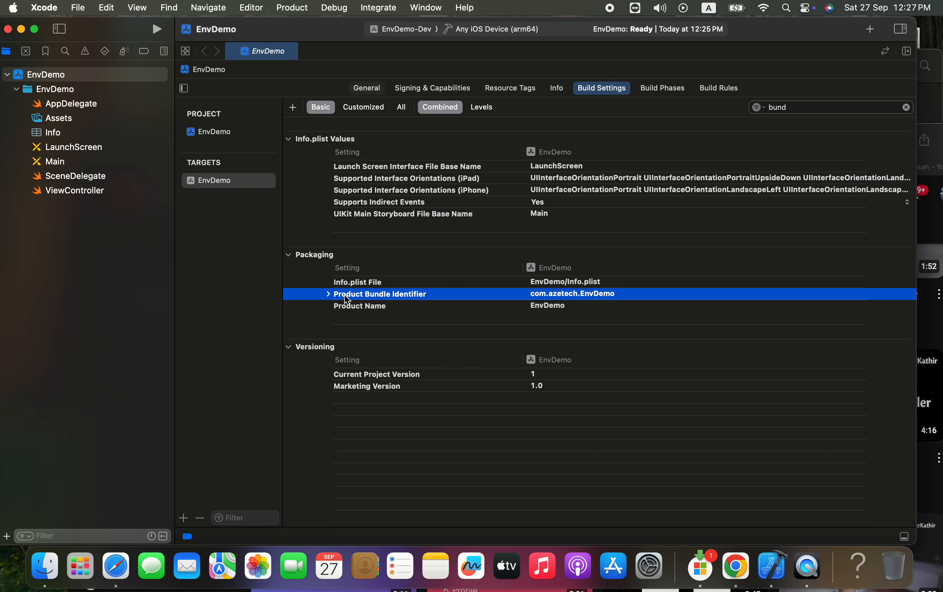
pyautogui.click(328, 294)
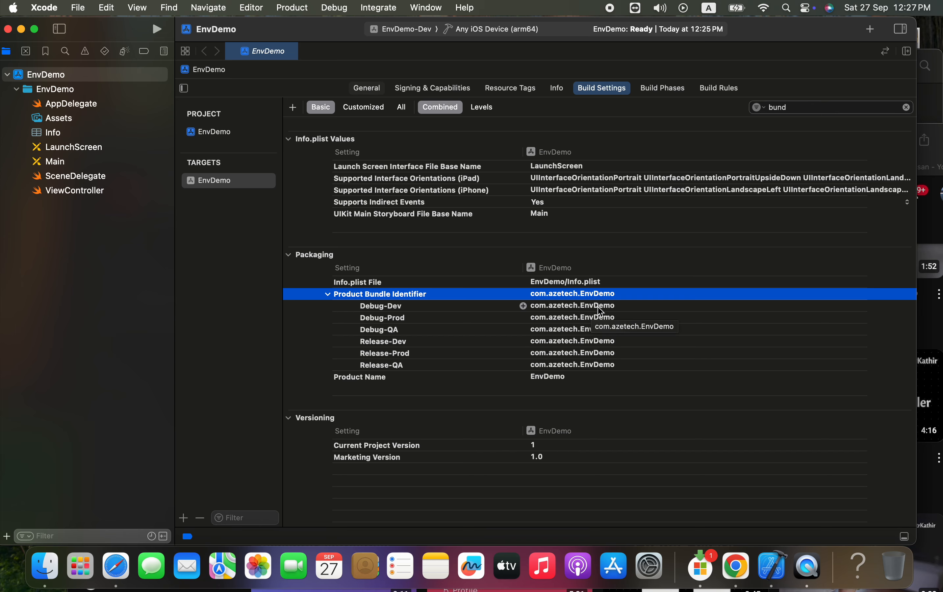
# Set the Product Bundle Identifier to com.azetech.EnvDemo-Dev for Debug-Dev and com.azetech.EnvDemo-QA for Debug-QA
pyautogui.doubleClick(606, 312)
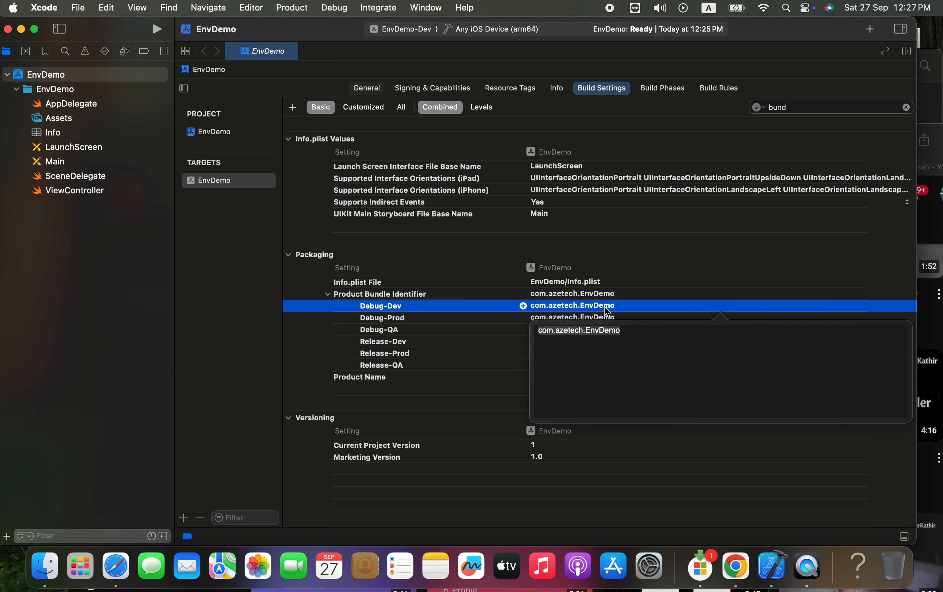
pyautogui.click(628, 330)
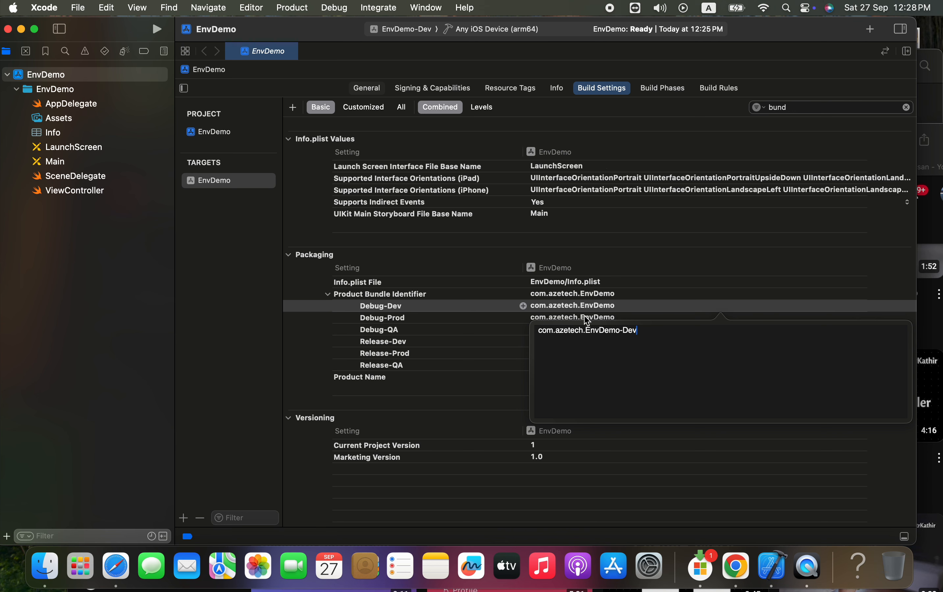
pyautogui.press('Return')
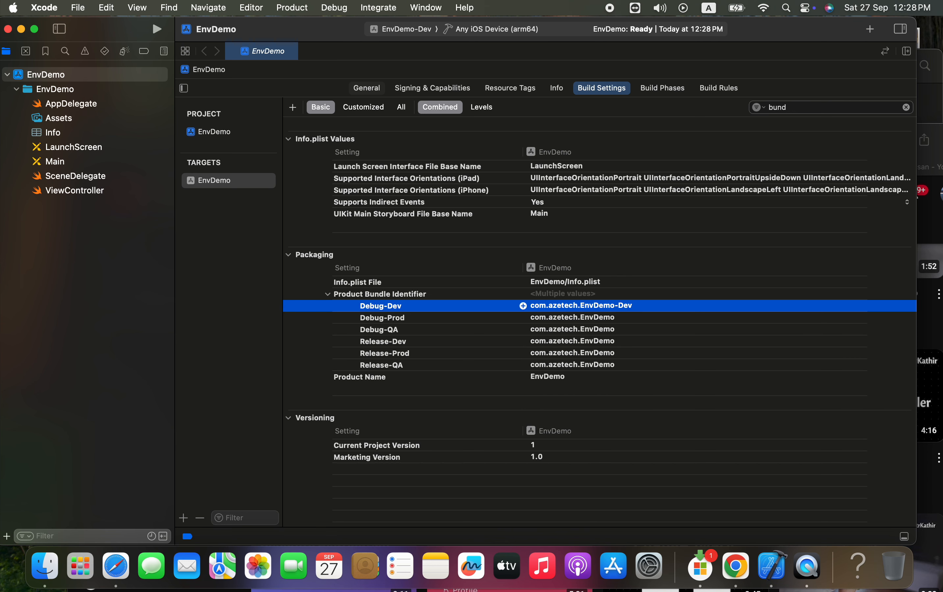
pyautogui.doubleClick(580, 318)
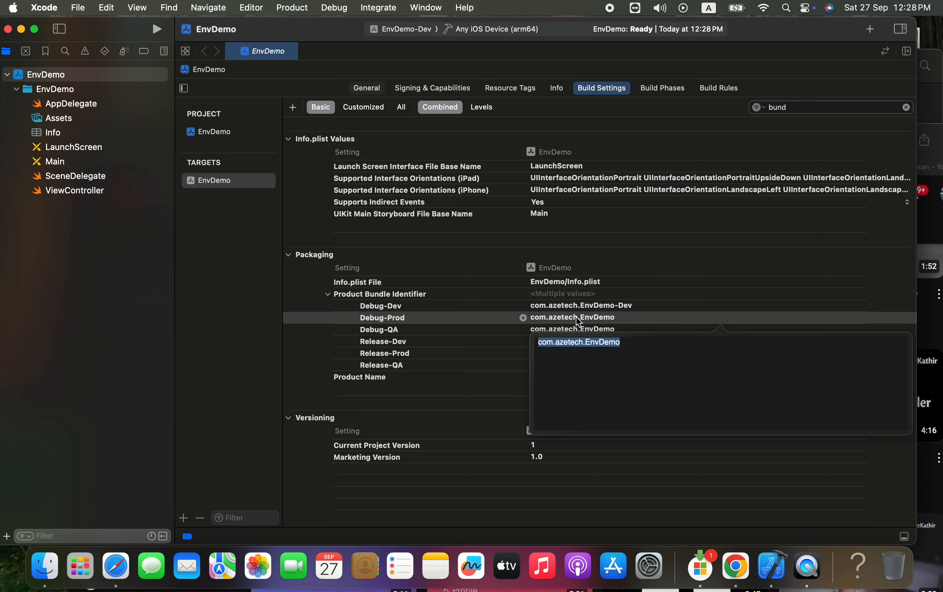
pyautogui.click(647, 294)
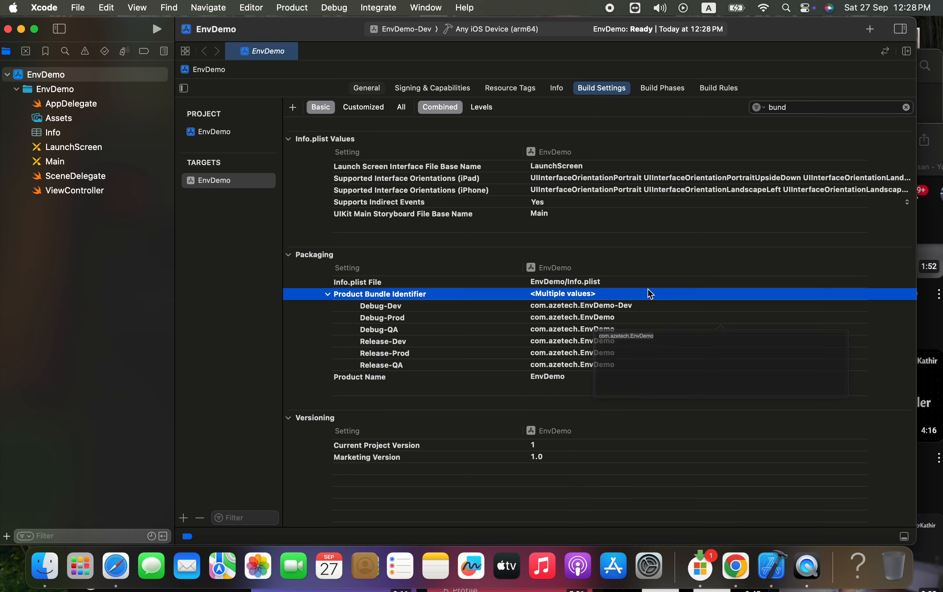
pyautogui.doubleClick(593, 331)
pyautogui.click(637, 355)
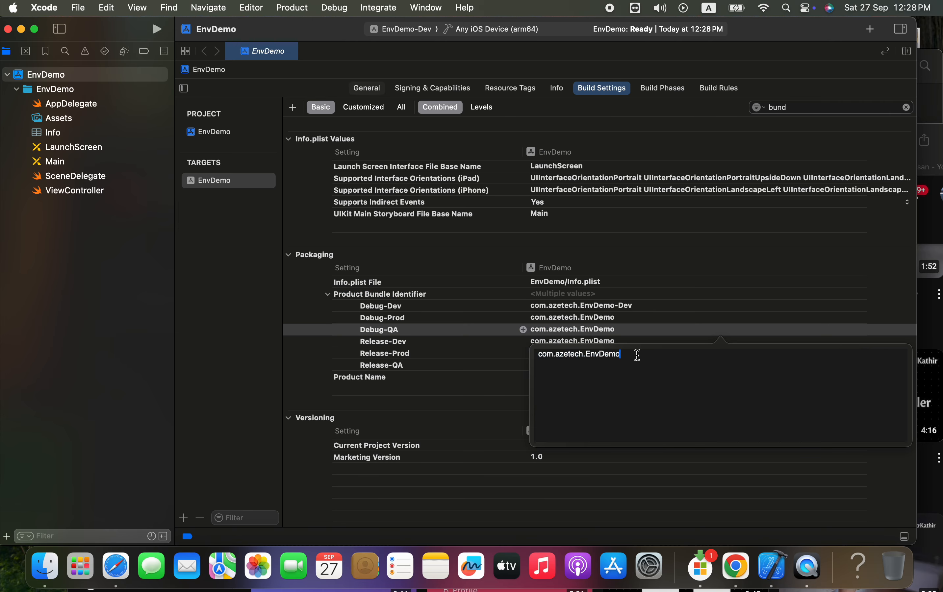
pyautogui.write('-QA')
pyautogui.press('Return')
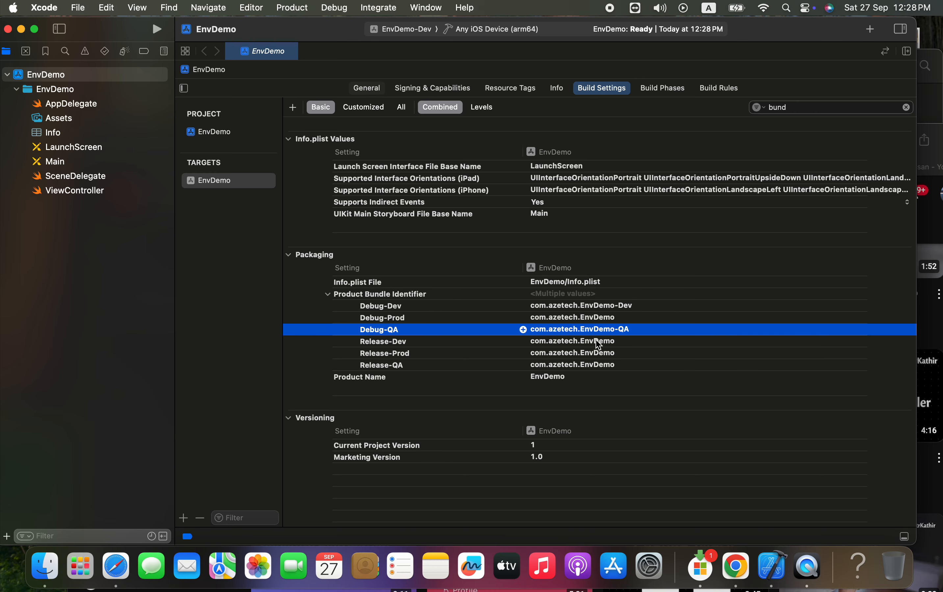
# Set the Product Bundle Identifier to com.azetech.EnvDemo-Dev for Release-Dev and com.azetech.EnvDemo-QA for Release-QA
pyautogui.doubleClick(576, 340)
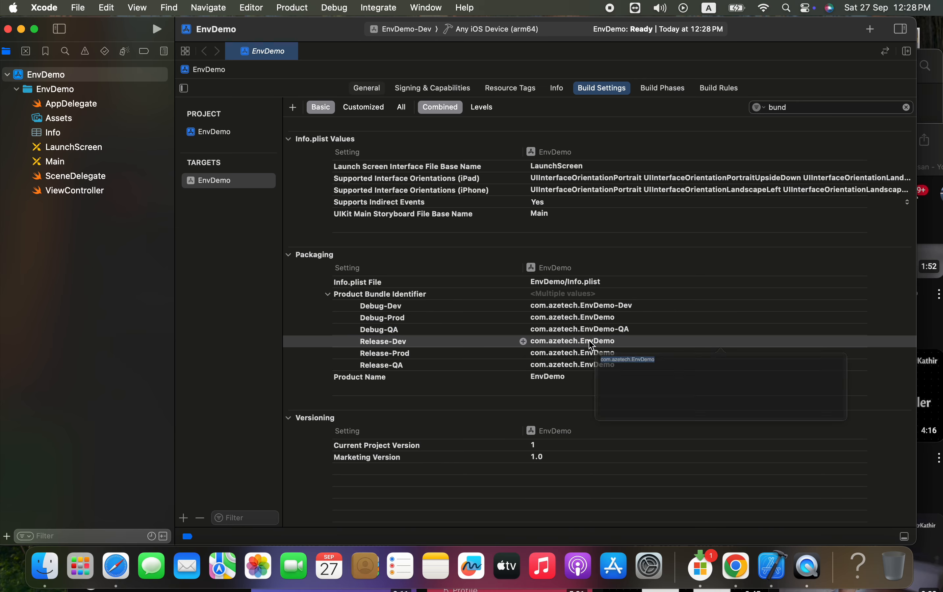
pyautogui.click(635, 366)
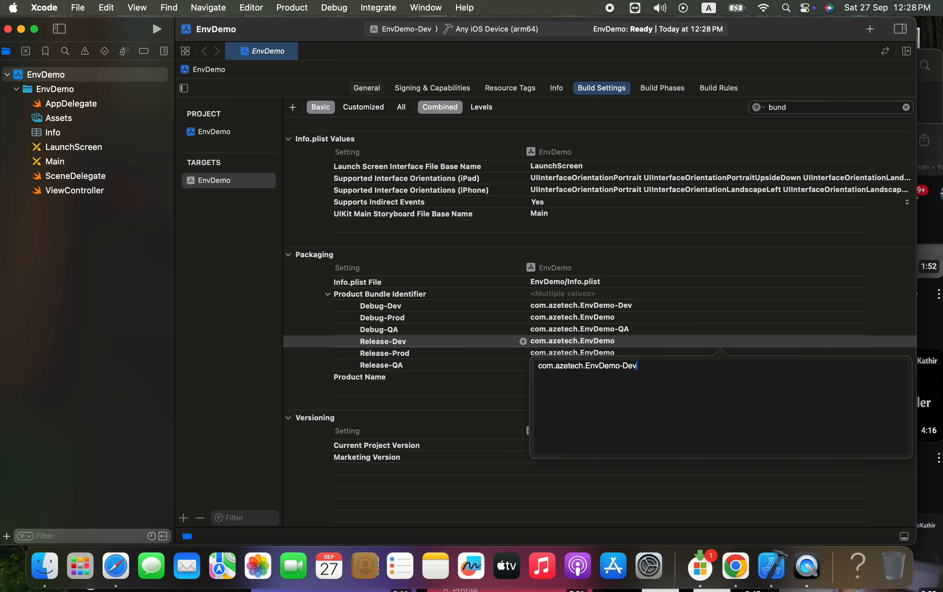
pyautogui.press('Return')
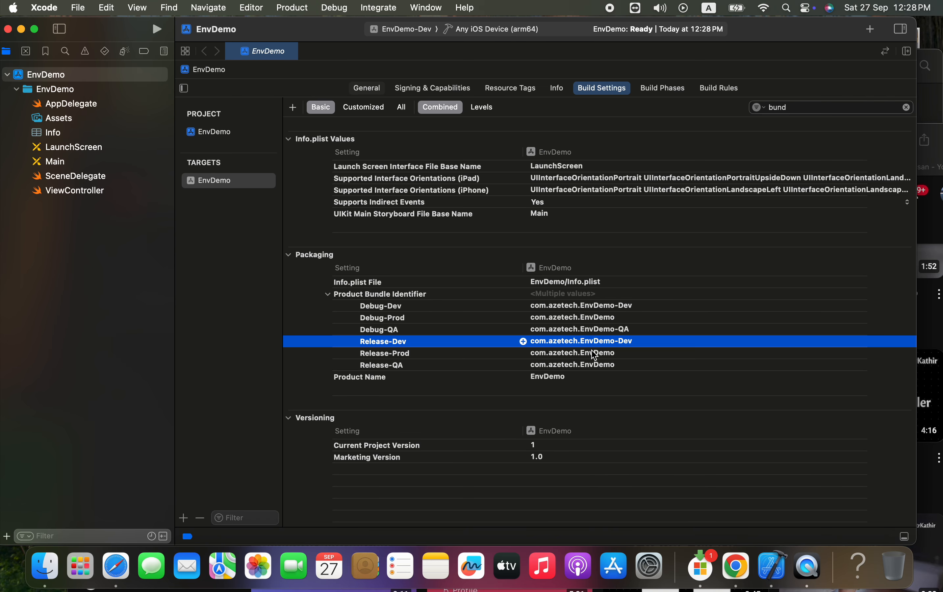
pyautogui.click(587, 366)
pyautogui.click(588, 367)
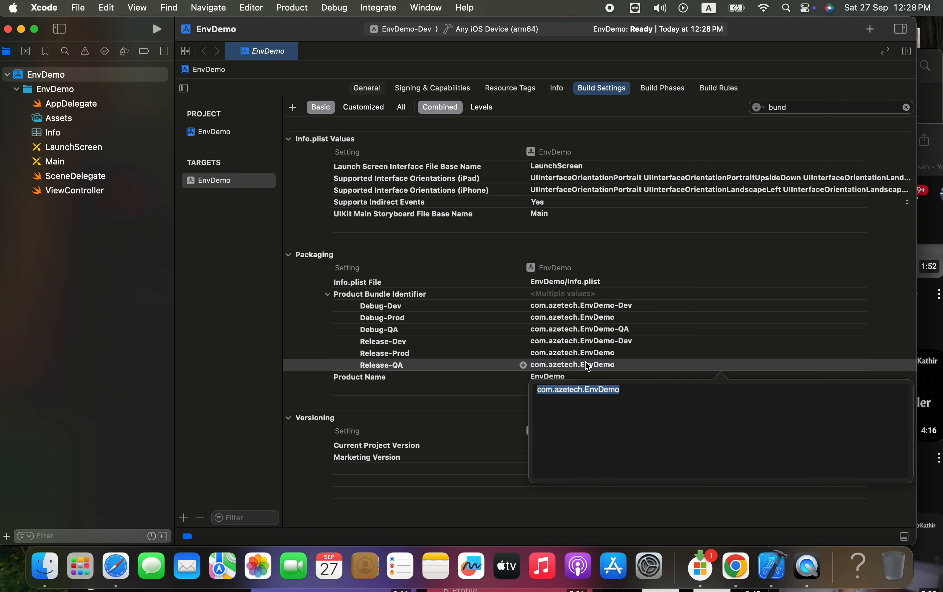
pyautogui.click(637, 390)
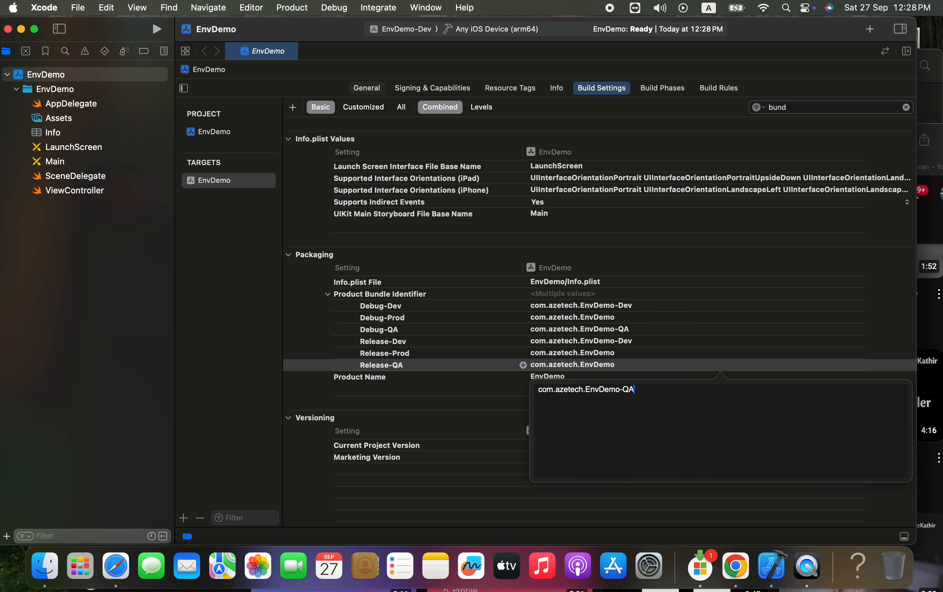
pyautogui.press('Return')
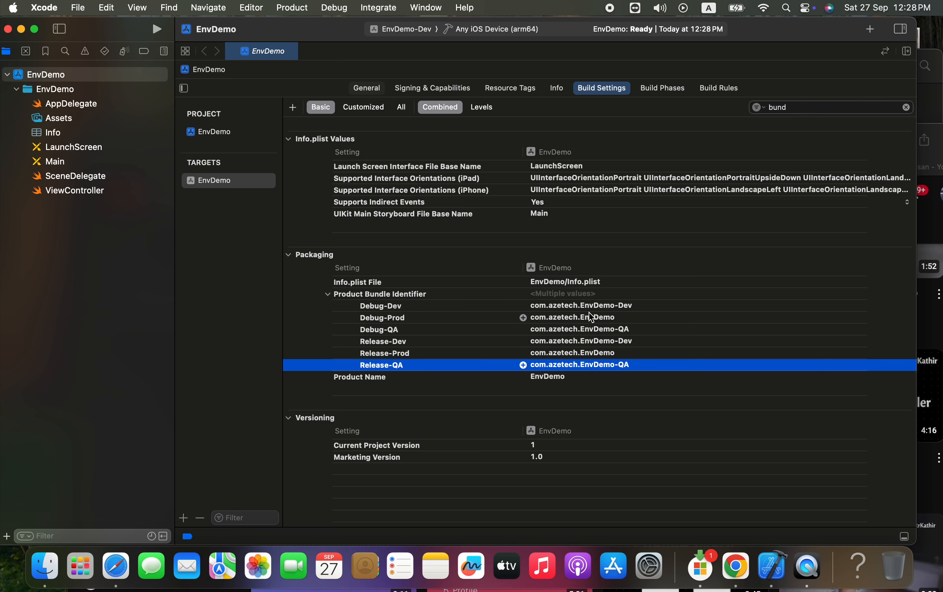
# Expand Product Name into its individual configurations and set the Debug-Dev product name to EnvDemo-Dev
pyautogui.click(328, 377)
pyautogui.scroll(-1, 396, 385)
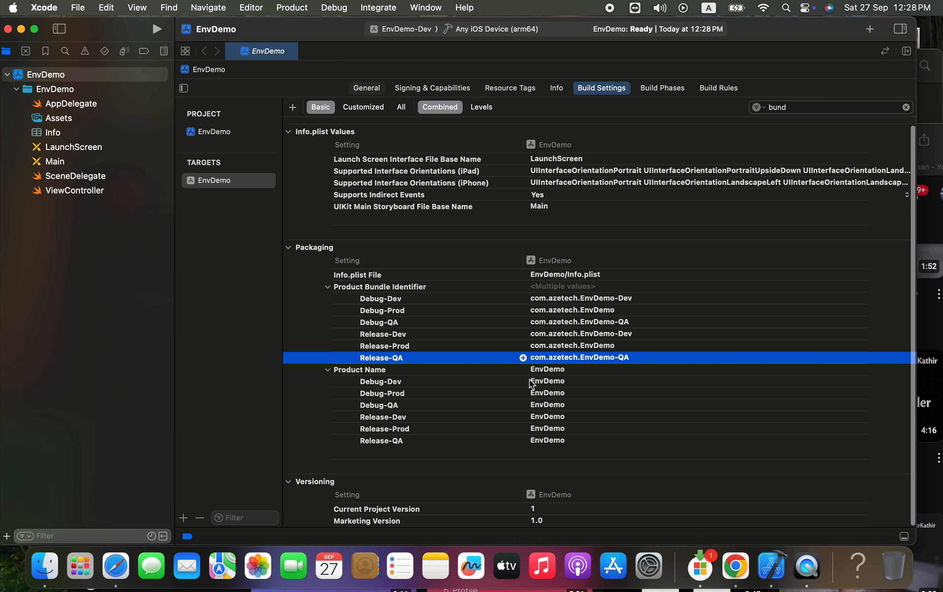
pyautogui.click(386, 382)
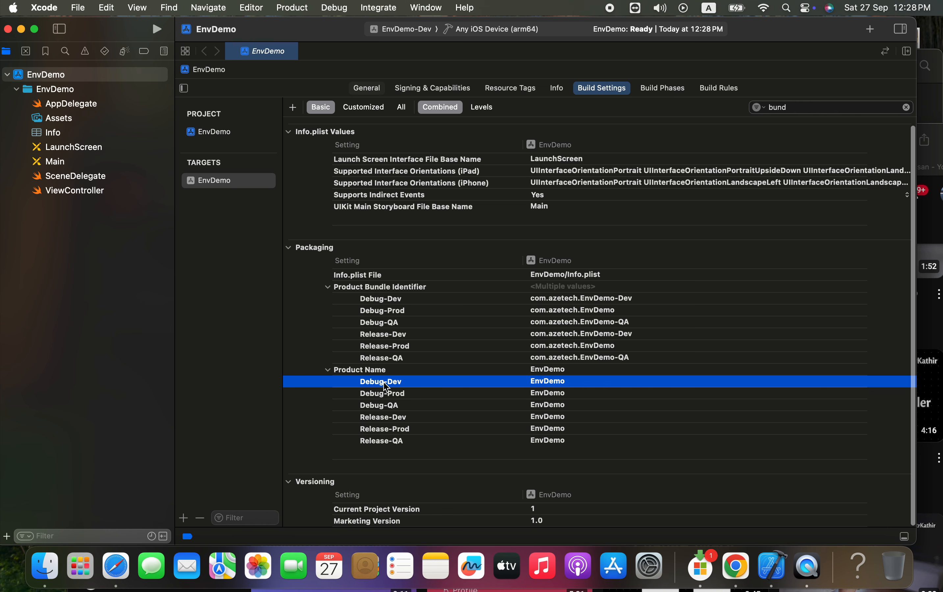
pyautogui.doubleClick(605, 386)
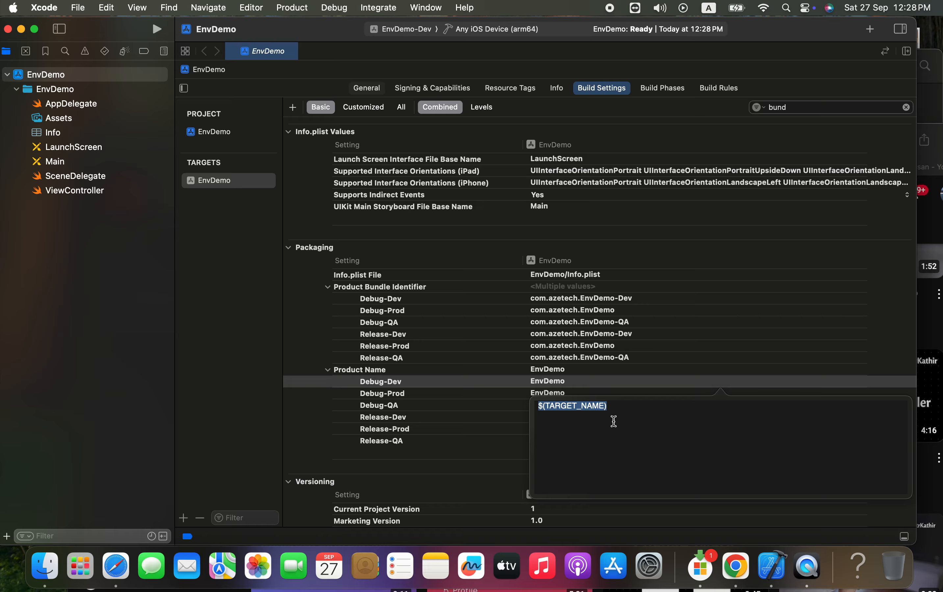
pyautogui.write('EnvDemo-Dev')
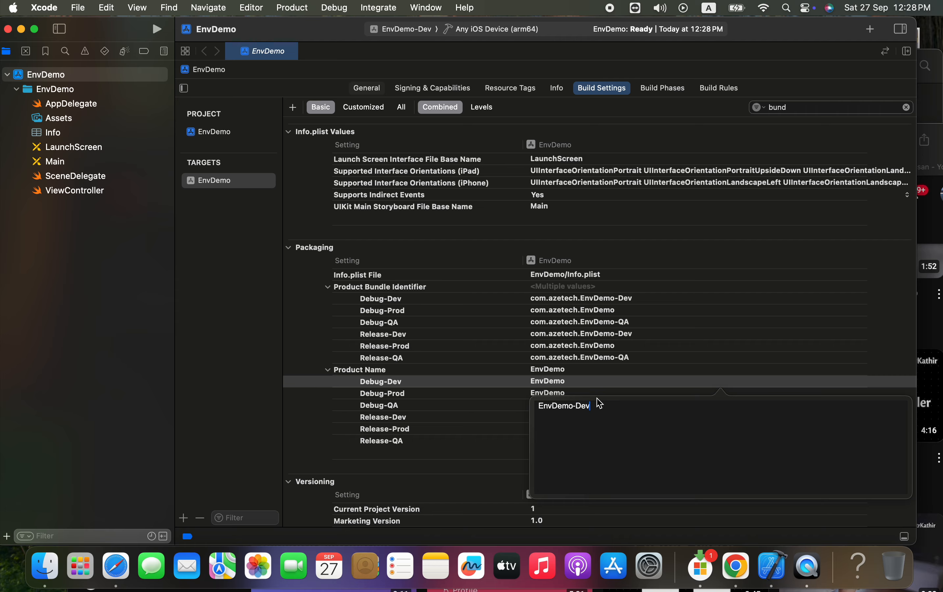
pyautogui.moveTo(599, 403); pyautogui.dragTo(496, 408)
pyautogui.press('super+c')
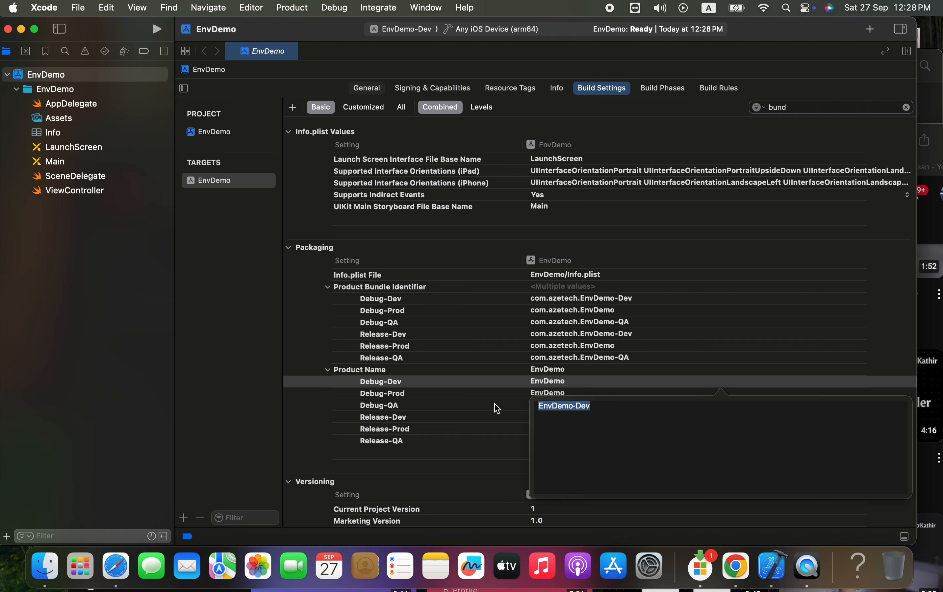
pyautogui.press('Return')
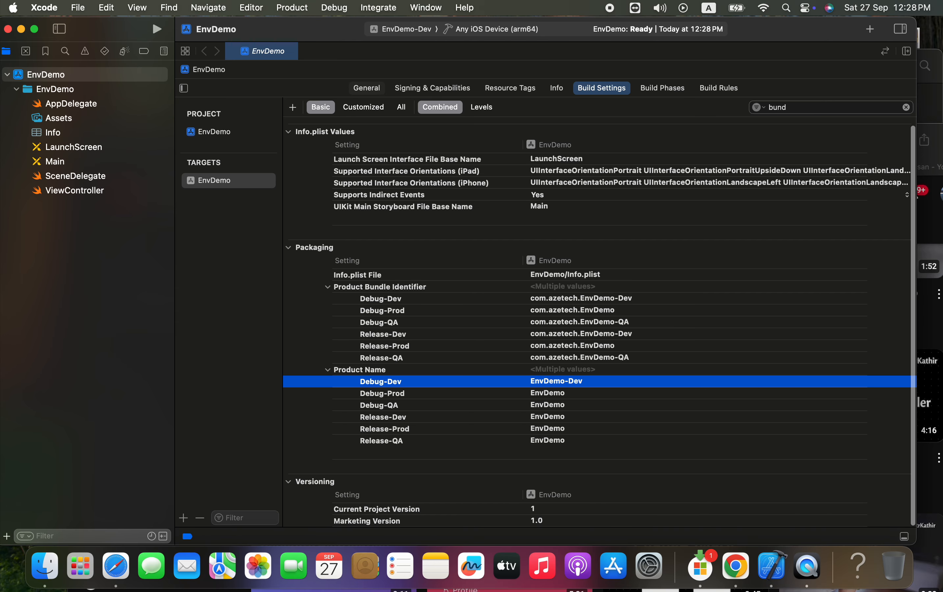
# Set the Debug-QA product name of the EnvDemo target to EnvDemo-QA
pyautogui.doubleClick(564, 394)
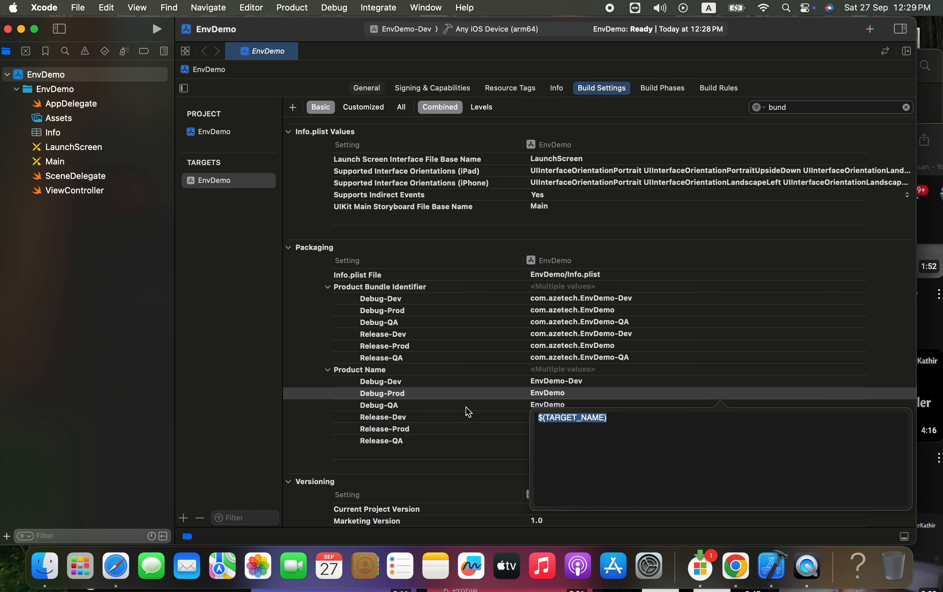
pyautogui.click(556, 405)
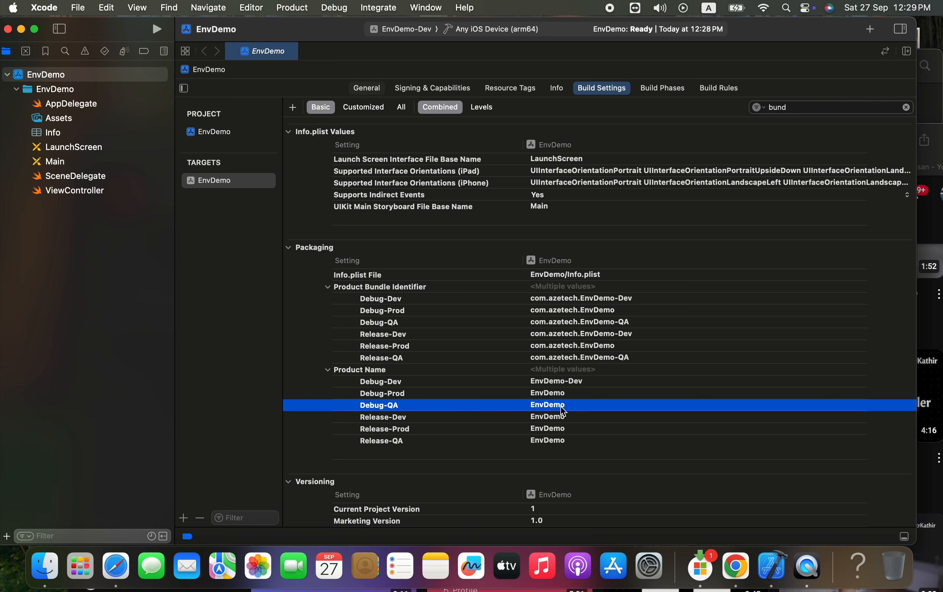
pyautogui.doubleClick(561, 406)
pyautogui.press('super+v')
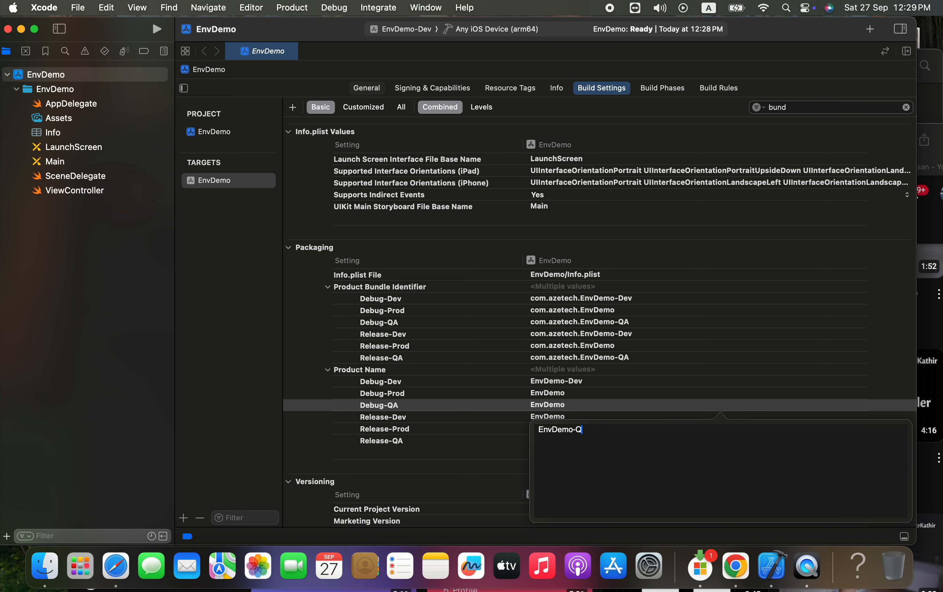
pyautogui.press('Return')
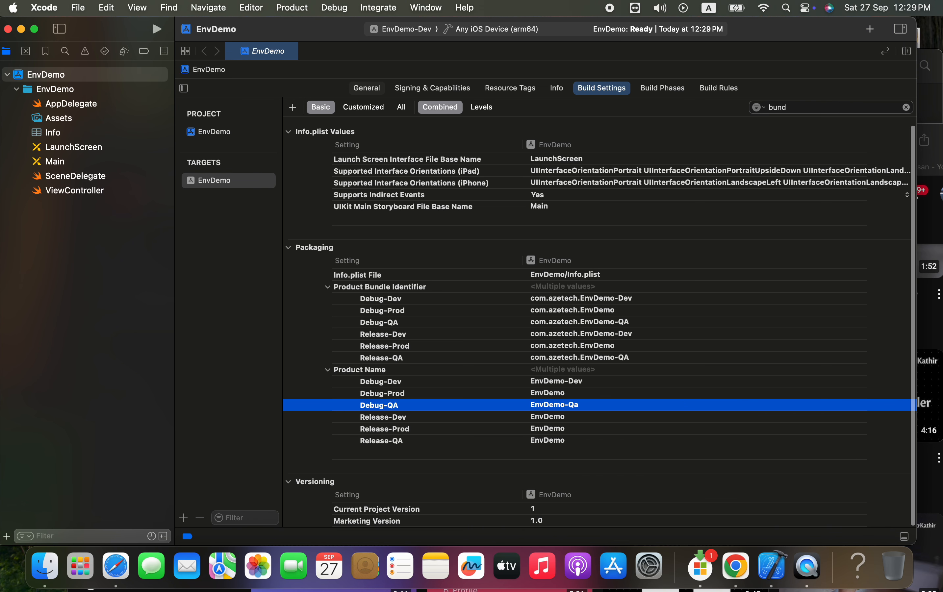
pyautogui.doubleClick(601, 406)
pyautogui.click(597, 427)
pyautogui.press('BackSpace')
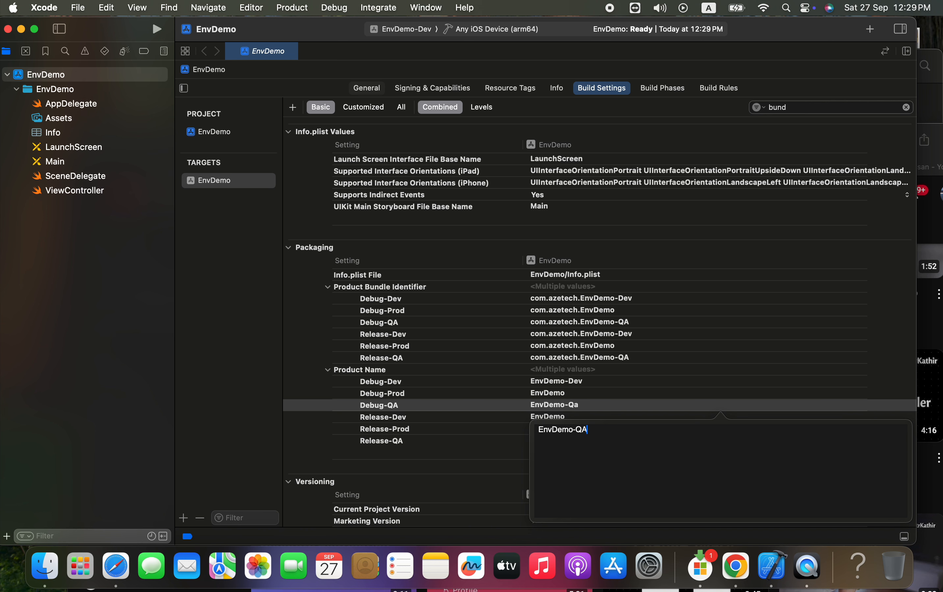
pyautogui.press('Return')
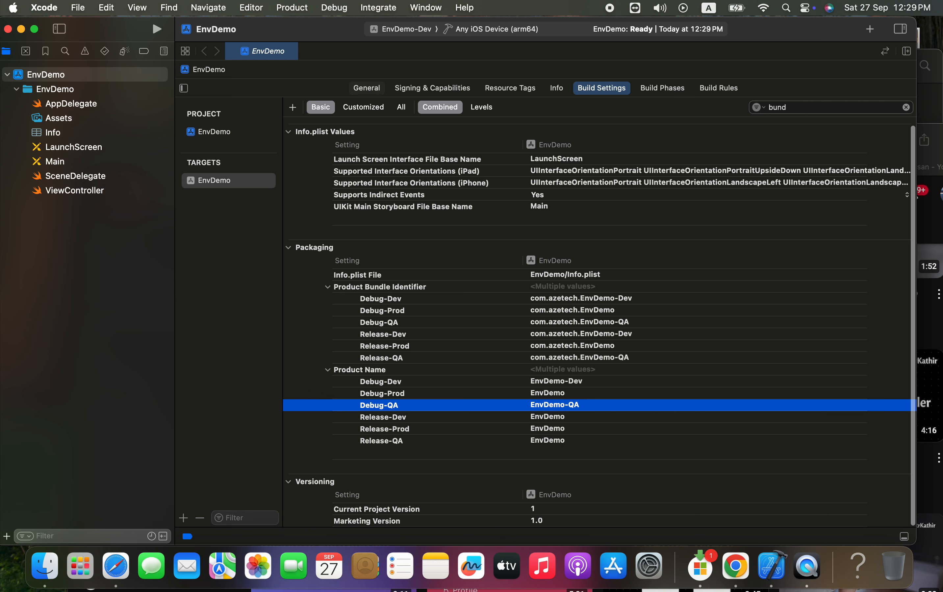
# Set the Product Name to EnvDemo-Dev for Release-Dev and EnvDemo-QA for Release-QA
pyautogui.doubleClick(564, 417)
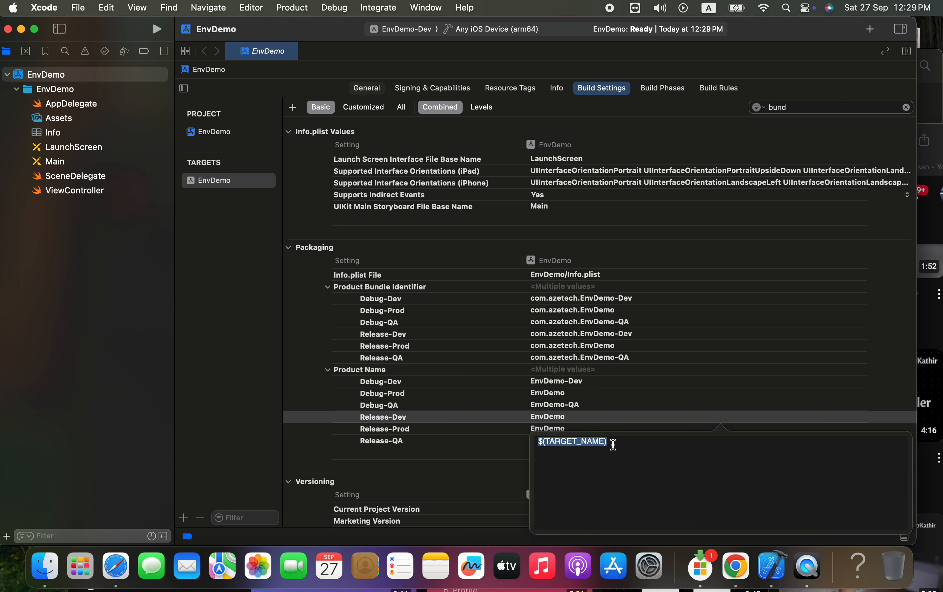
pyautogui.write('EnvDemo-Dev')
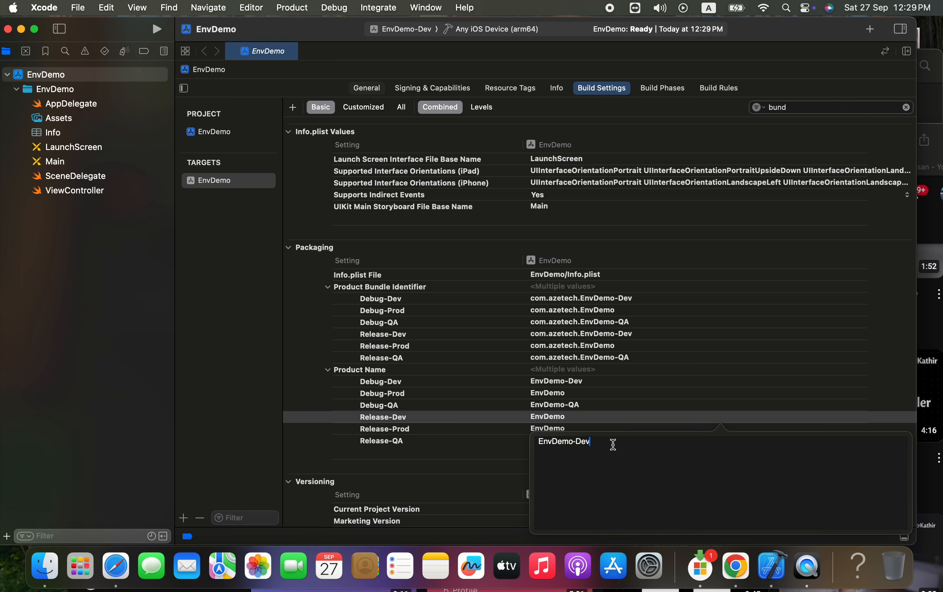
pyautogui.click(421, 431)
pyautogui.click(425, 444)
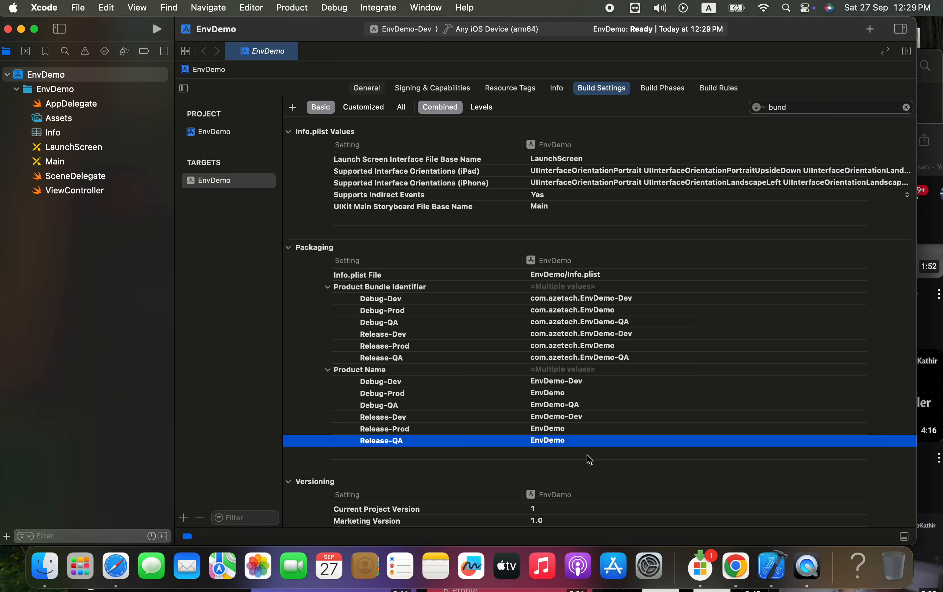
pyautogui.doubleClick(572, 442)
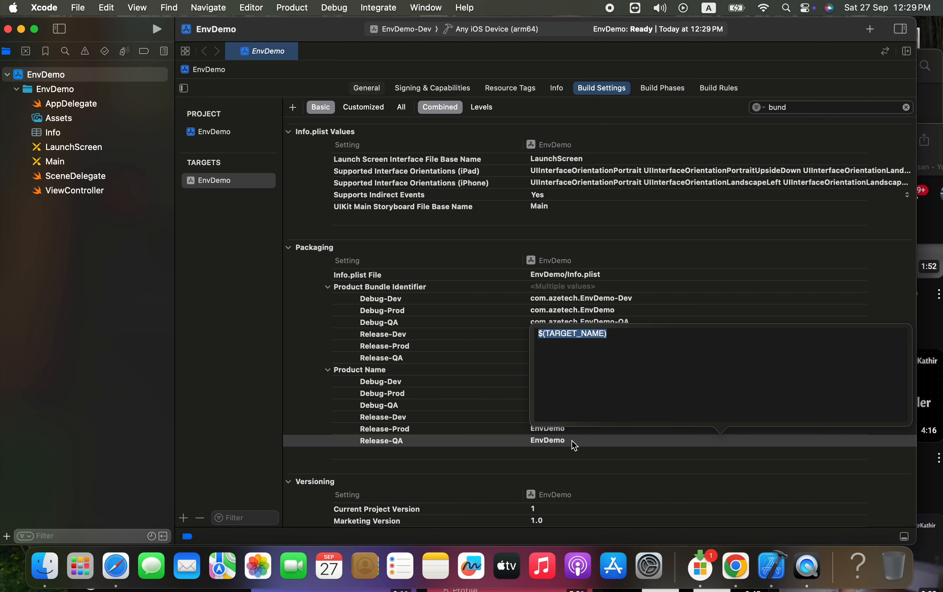
pyautogui.write('EnvDemo-Dev')
pyautogui.press('BackSpace')
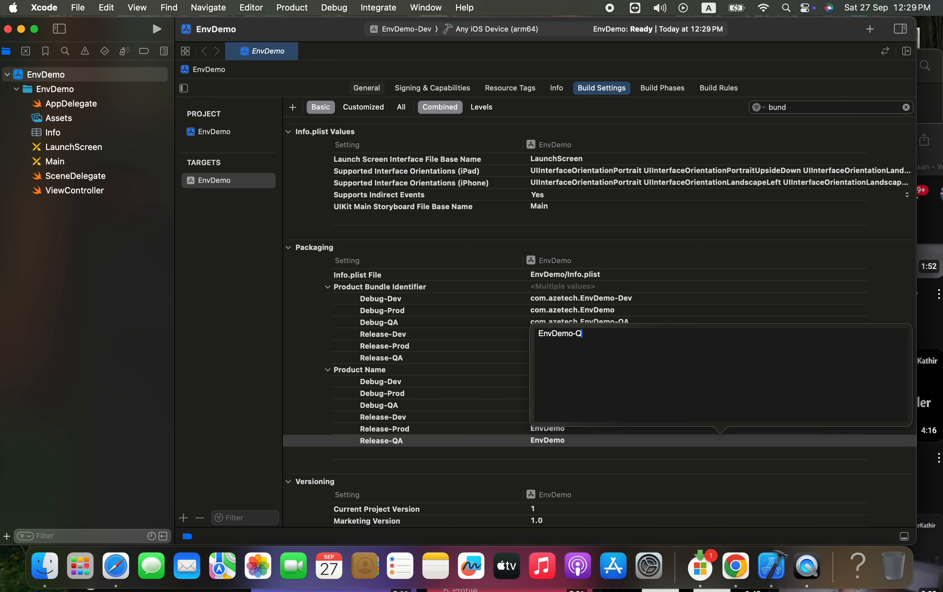
pyautogui.press('Return')
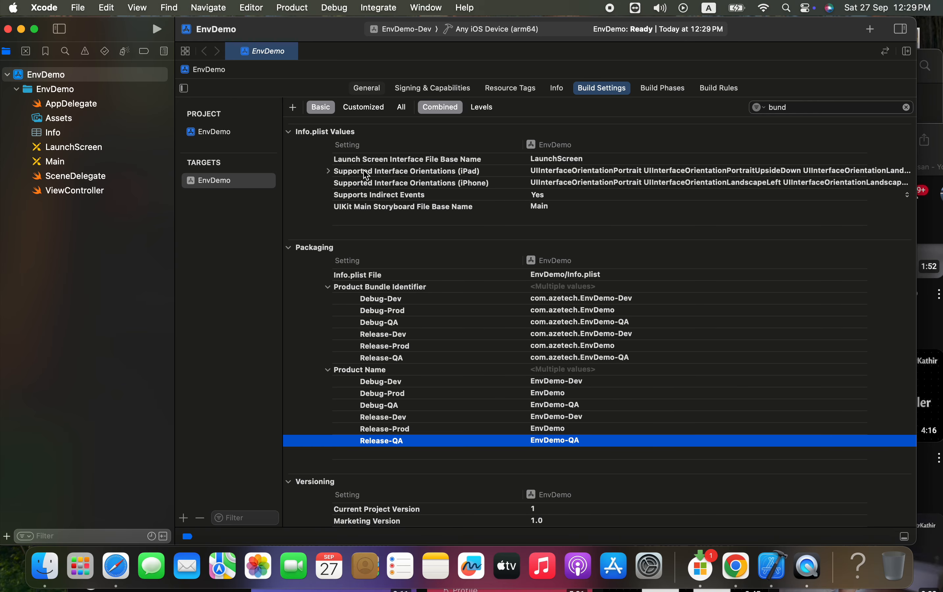
# Switch the active scheme from EnvDemo-Dev to EnvDemo
pyautogui.scroll(-1, 395, 321)
pyautogui.scroll(1, 394, 321)
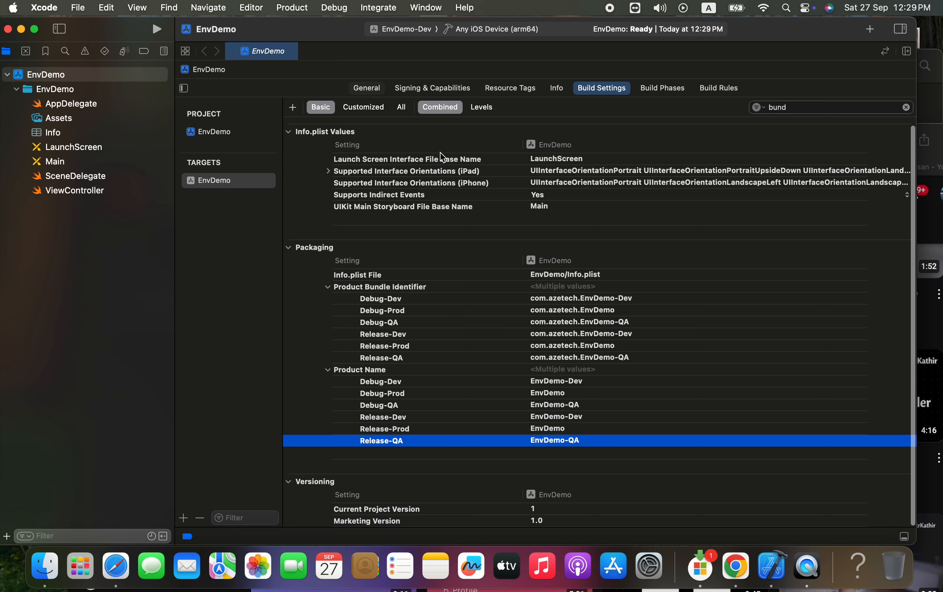
pyautogui.click(418, 30)
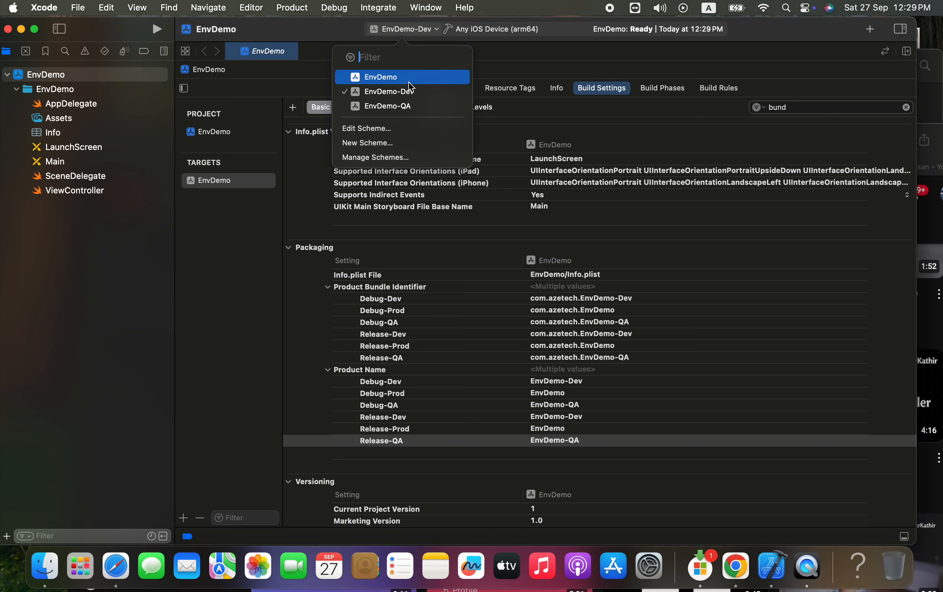
pyautogui.click(399, 79)
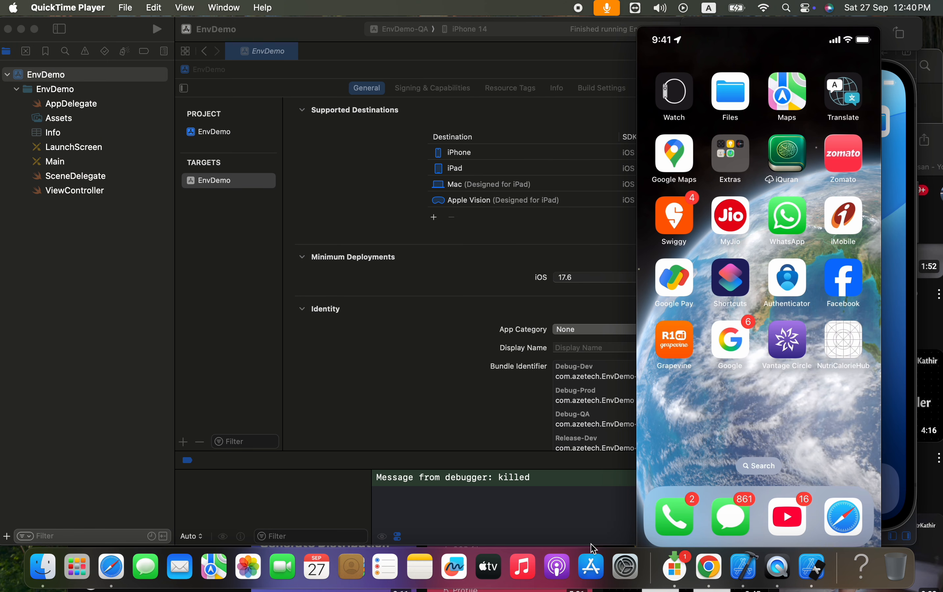
# Close the QuickTime Movie Recording window, switch to Xcode and choose the iPhone 14 simulator as run destination
pyautogui.moveTo(636, 293)
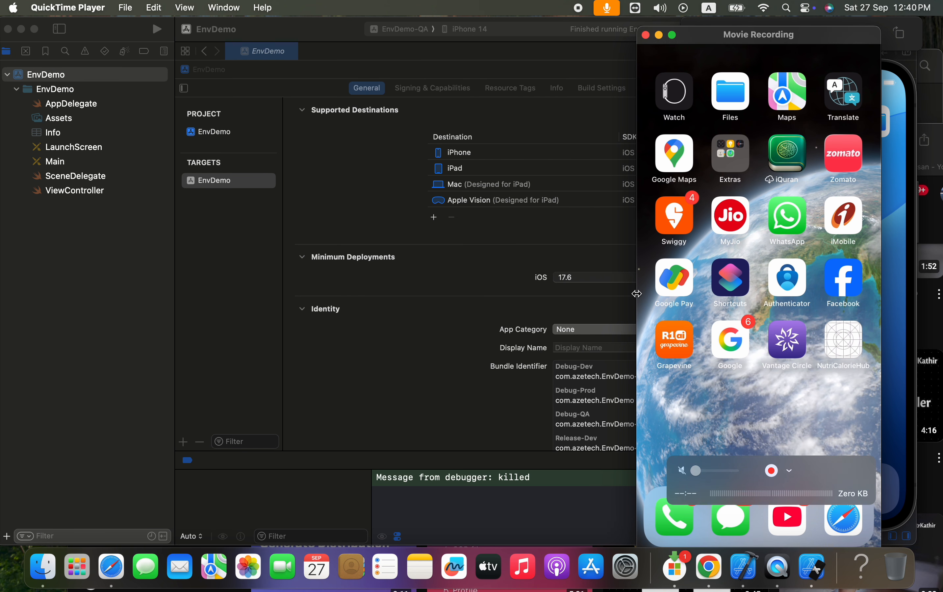
pyautogui.click(646, 35)
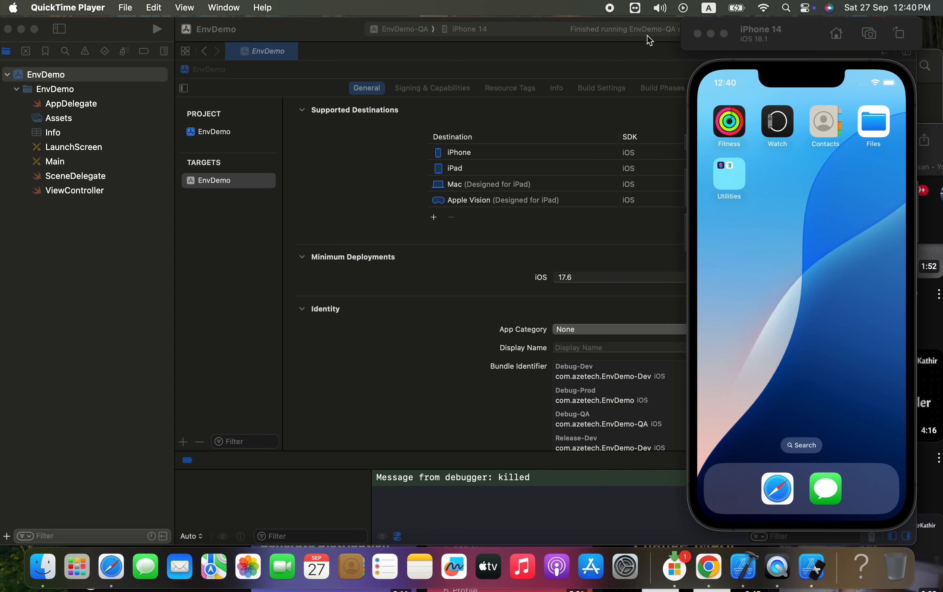
pyautogui.click(814, 41)
pyautogui.click(473, 29)
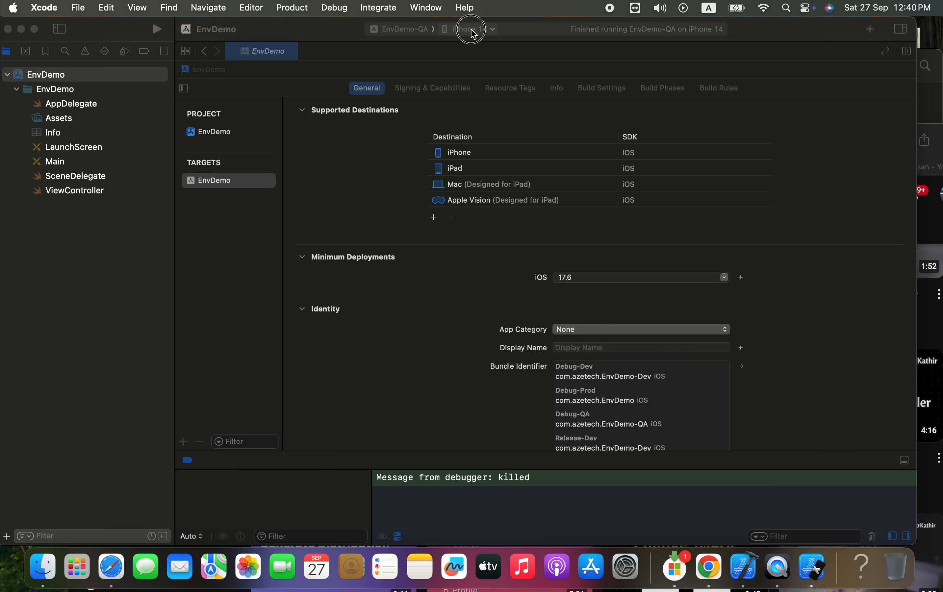
pyautogui.click(472, 31)
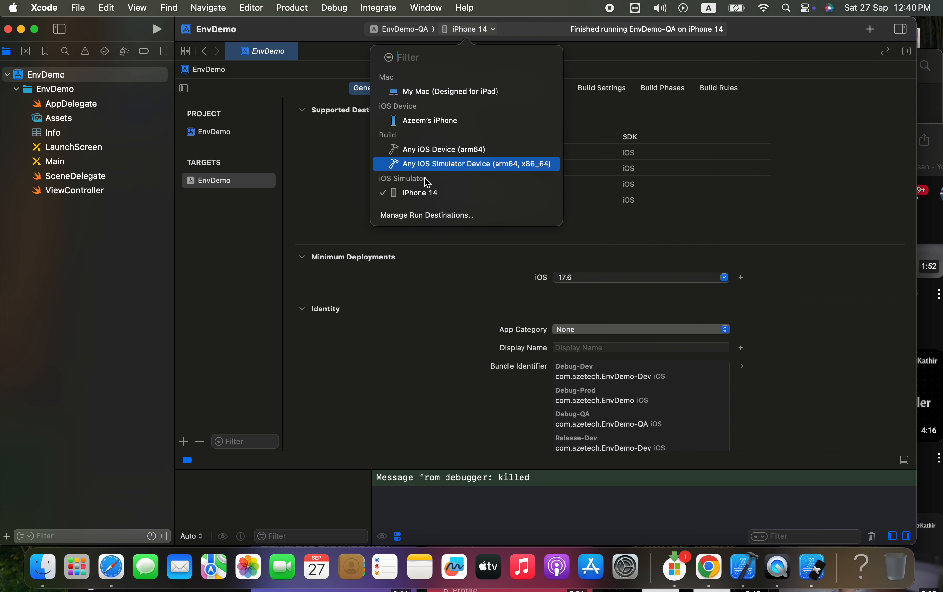
pyautogui.click(426, 195)
# Make EnvDemo the active scheme, with the iPhone 14 simulator as its run destination
pyautogui.click(405, 29)
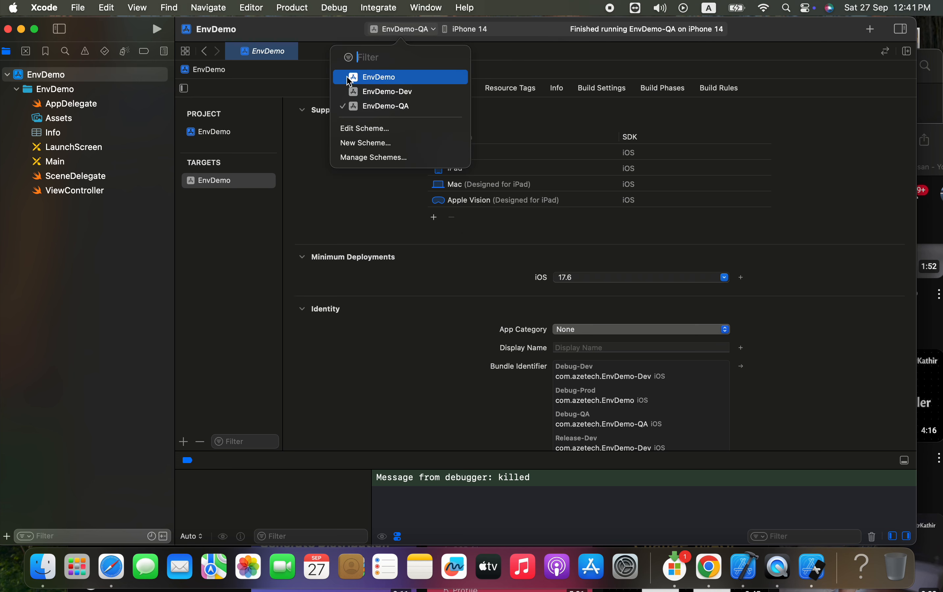
pyautogui.click(367, 78)
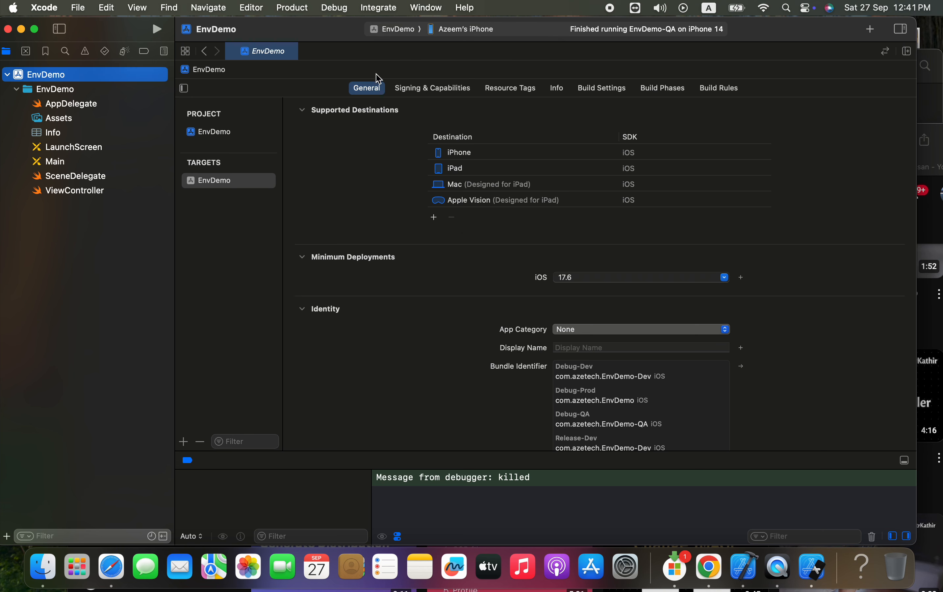
pyautogui.click(469, 28)
pyautogui.click(455, 192)
# Build and run EnvDemo, then view the installed app on the simulator's home screen
pyautogui.click(157, 29)
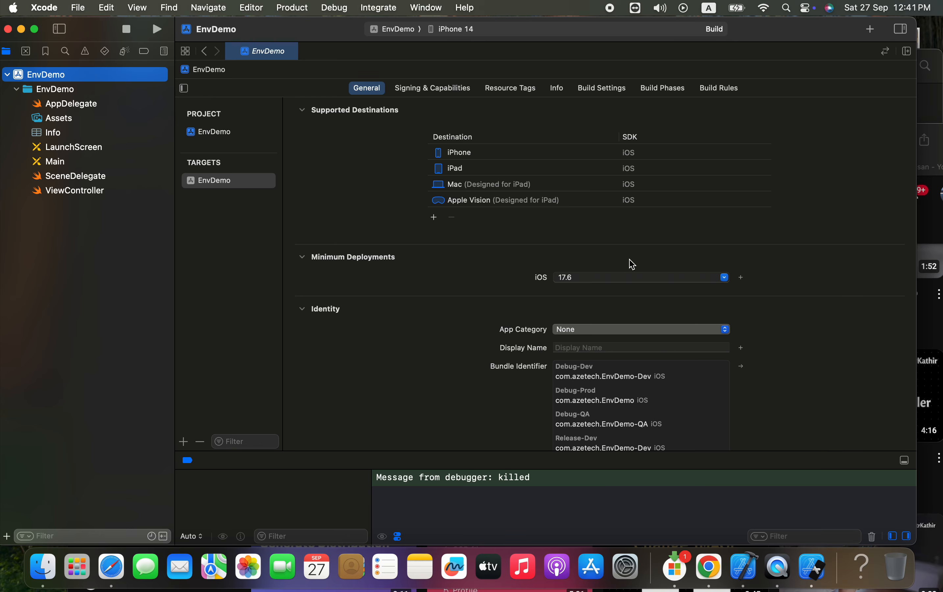
pyautogui.click(812, 572)
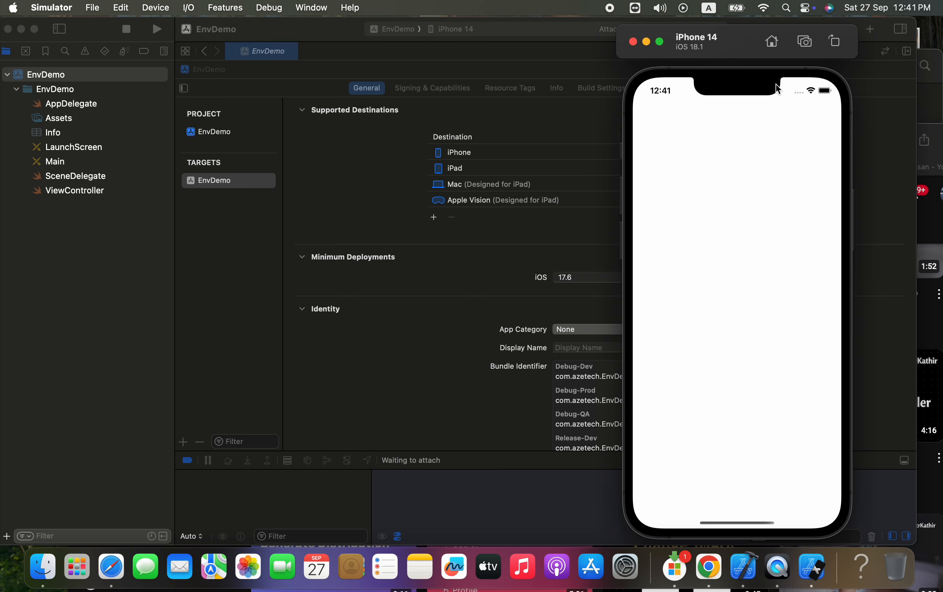
pyautogui.click(772, 42)
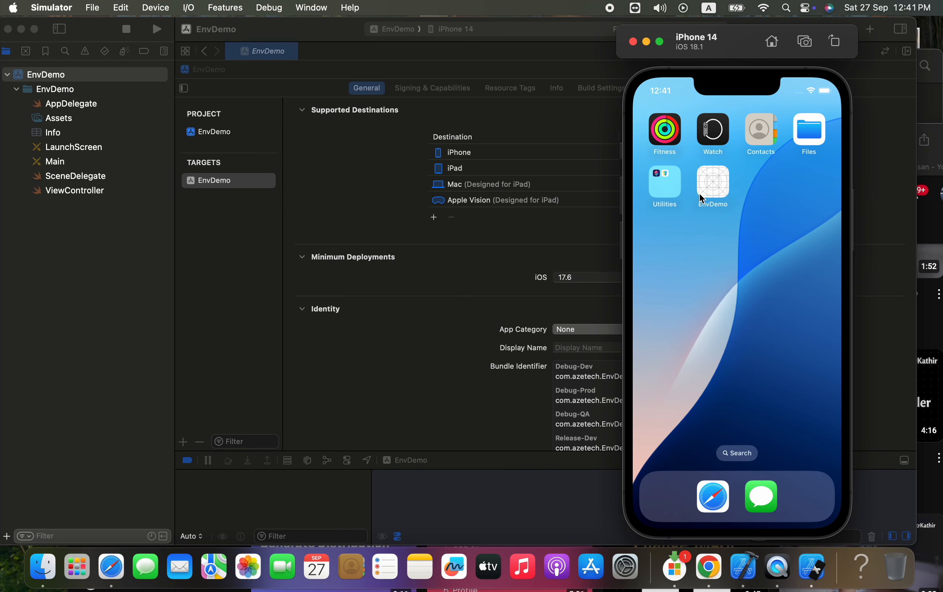
# Return to Xcode and activate the EnvDemo-Dev scheme with the iPhone 14 simulator as run destination
pyautogui.click(420, 47)
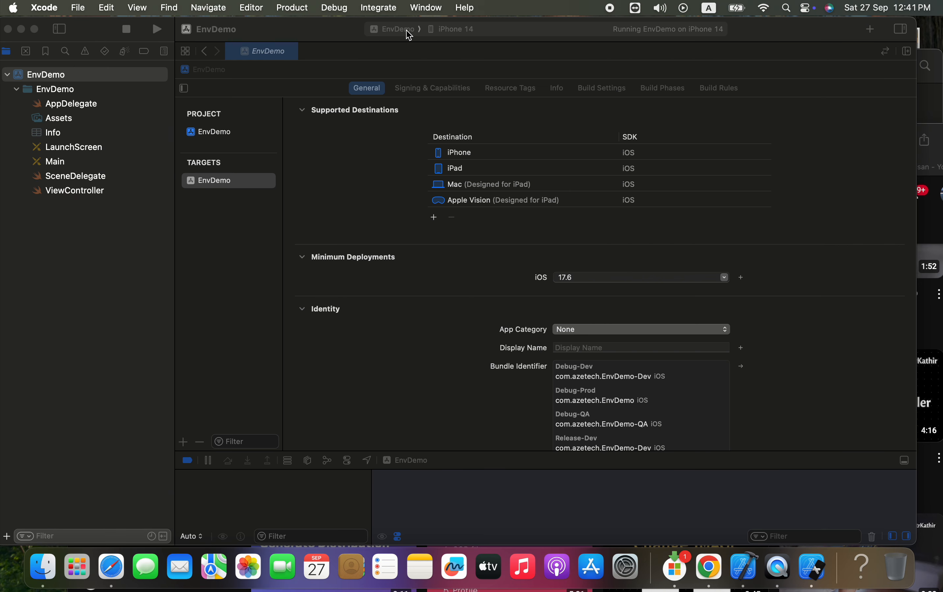
pyautogui.click(405, 29)
pyautogui.click(388, 92)
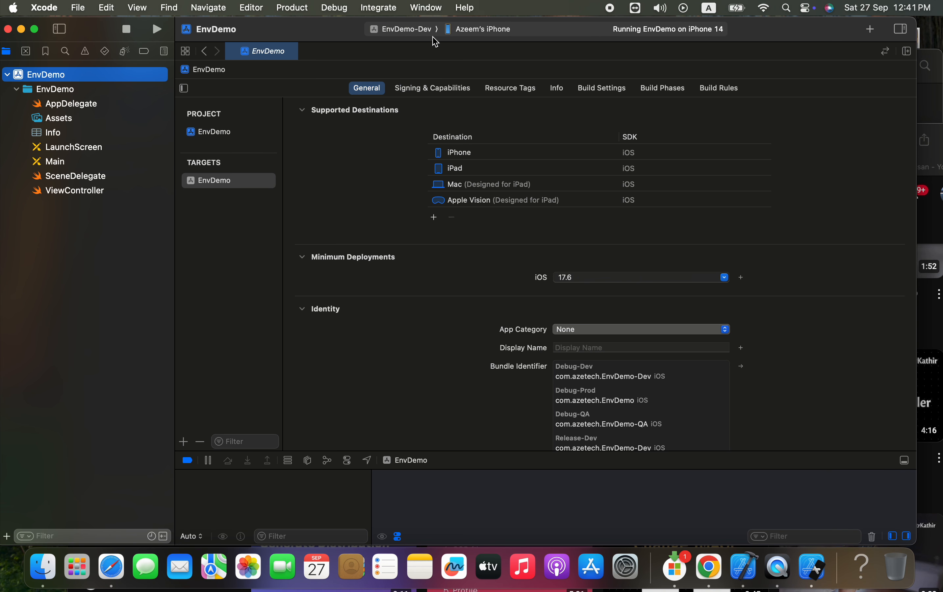
pyautogui.click(466, 30)
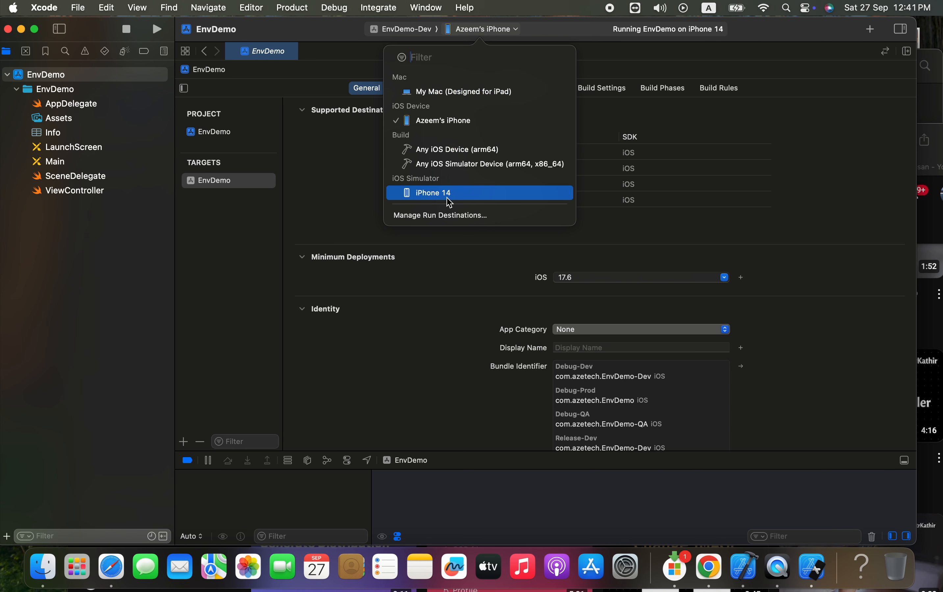
pyautogui.click(450, 194)
# Stop the running app, run the EnvDemo-Dev scheme and show the simulator's home screen
pyautogui.click(126, 29)
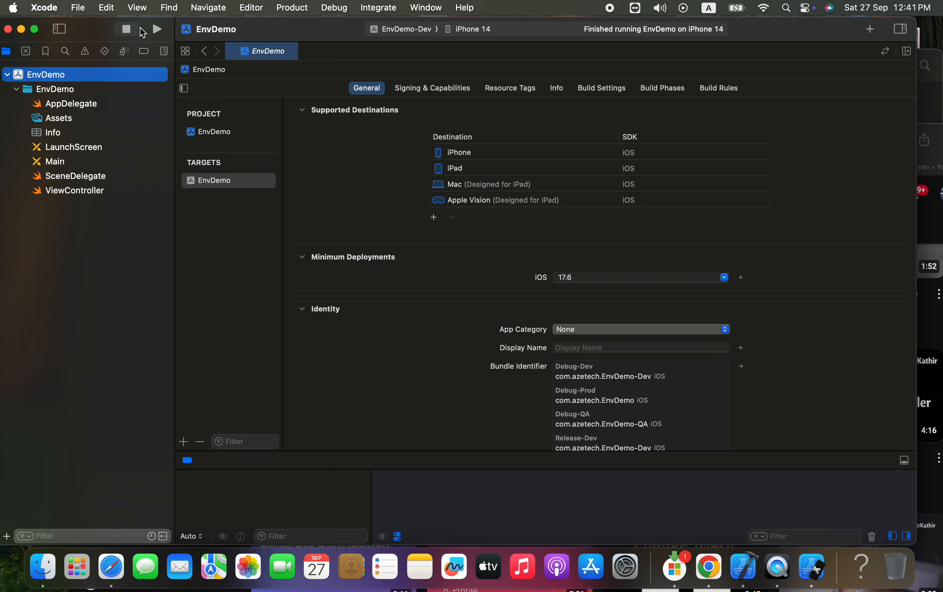
pyautogui.click(158, 32)
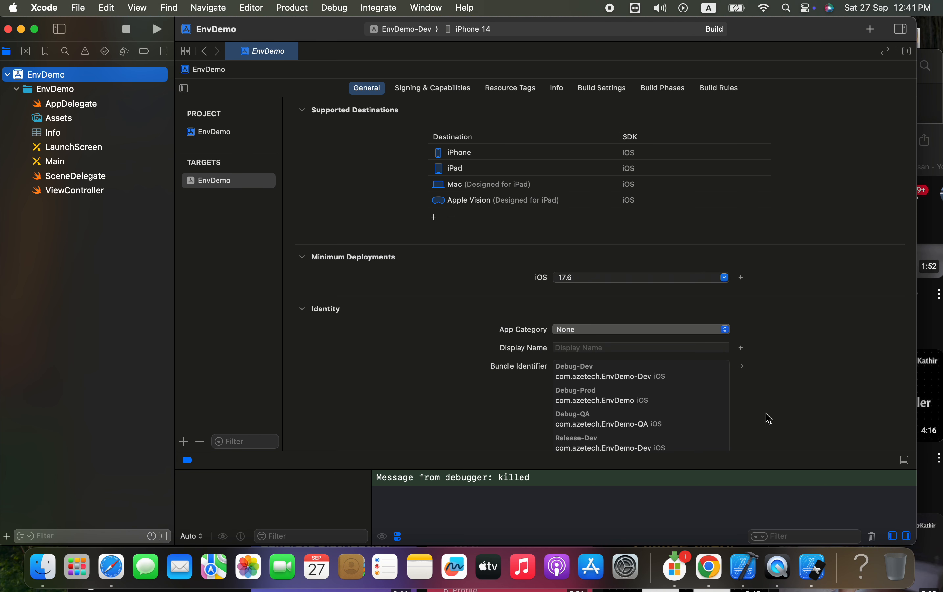
pyautogui.click(815, 576)
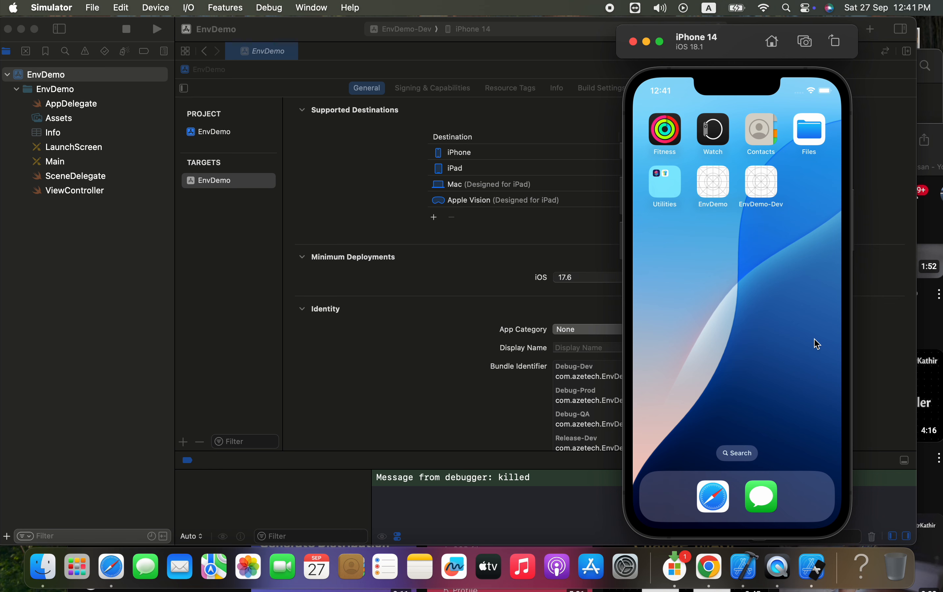
pyautogui.click(776, 46)
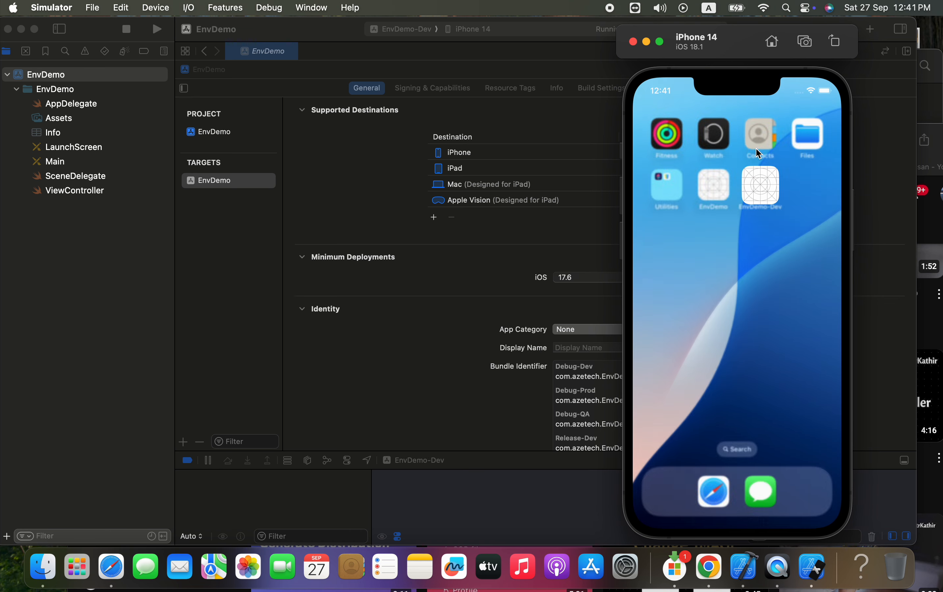
# Stop the Dev app, run the EnvDemo-QA scheme on the iPhone 14 simulator and show its home screen
pyautogui.click(126, 28)
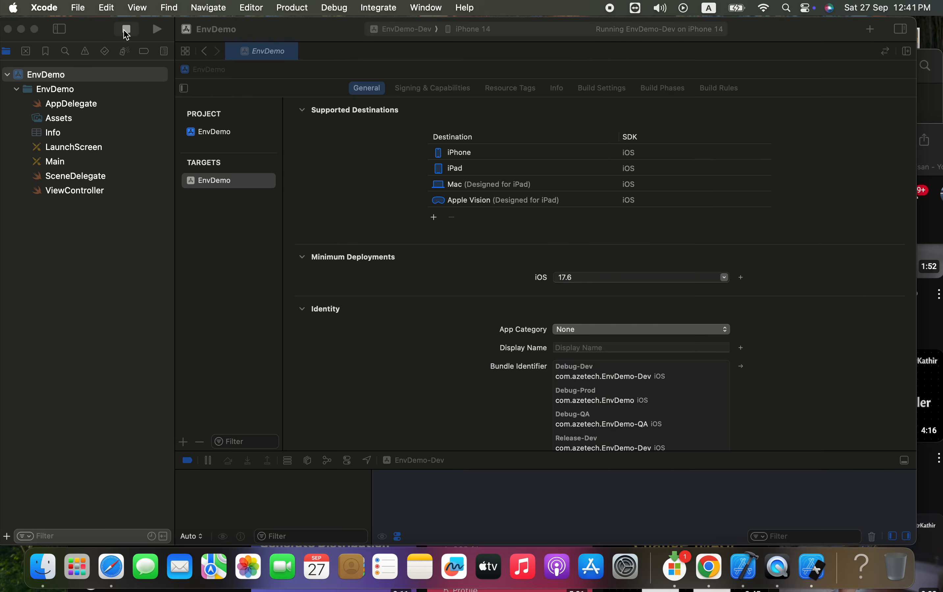
pyautogui.click(423, 30)
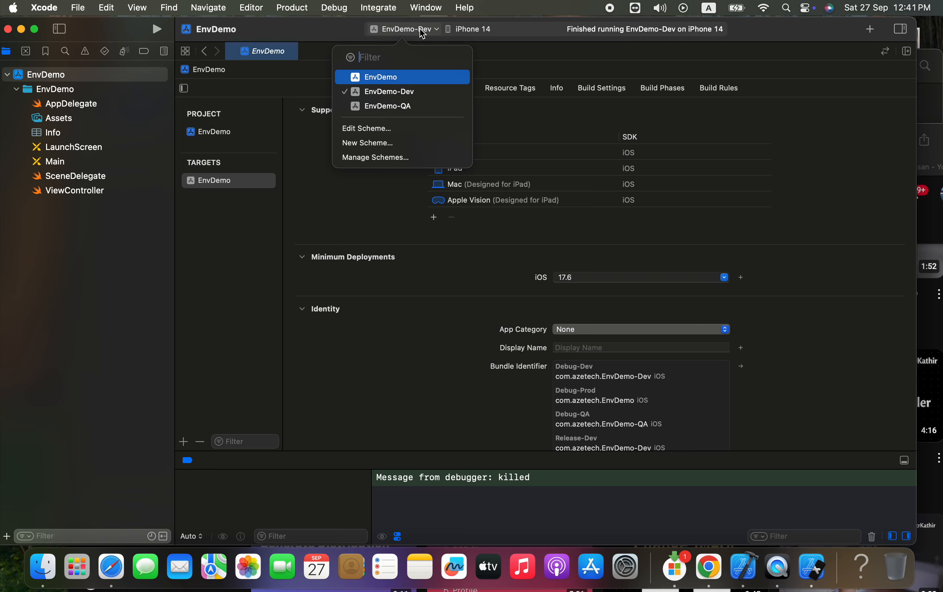
pyautogui.click(394, 103)
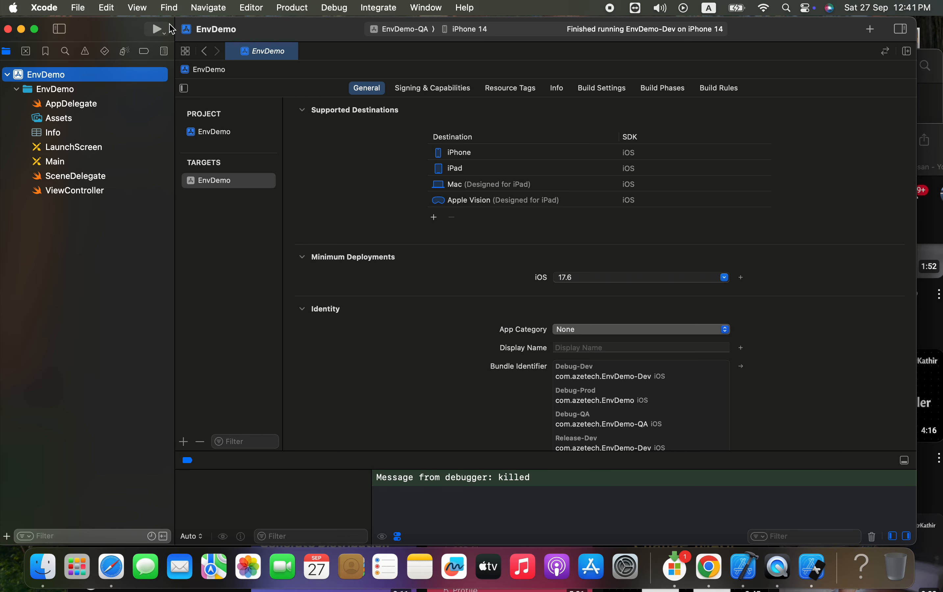
pyautogui.click(154, 29)
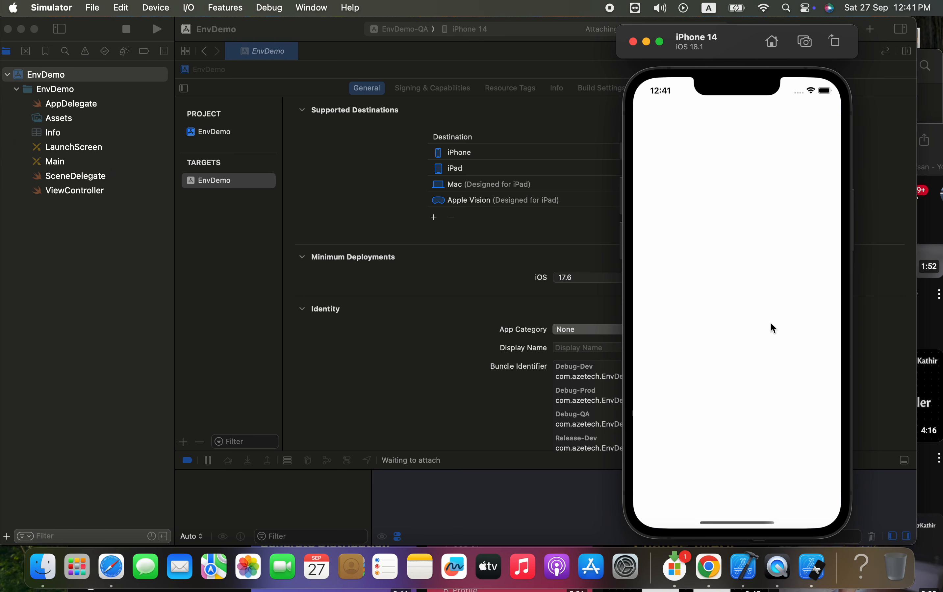
pyautogui.click(772, 41)
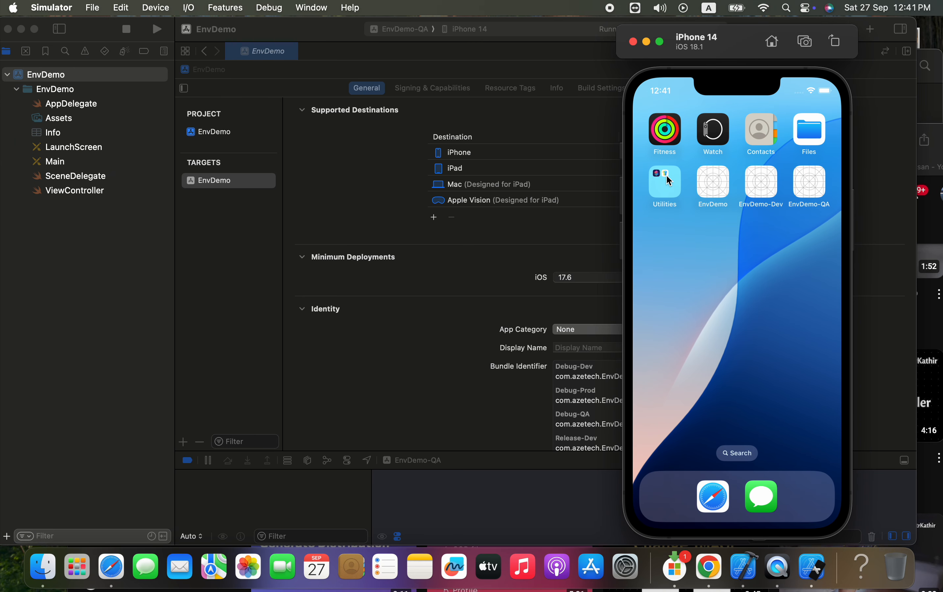